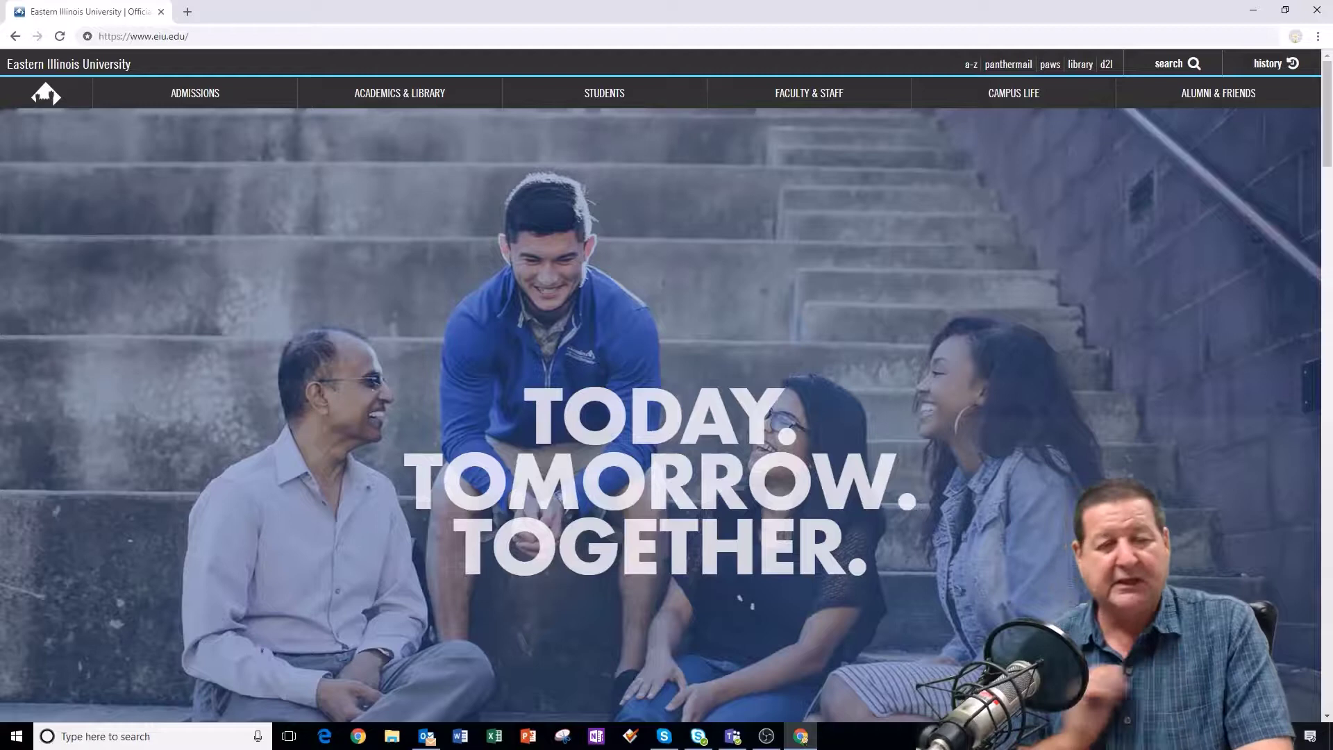
Step: Go to the EIU Kaltura site by changing the address to eiu.edu/kaltura
left_click(233, 40)
left_click(233, 40)
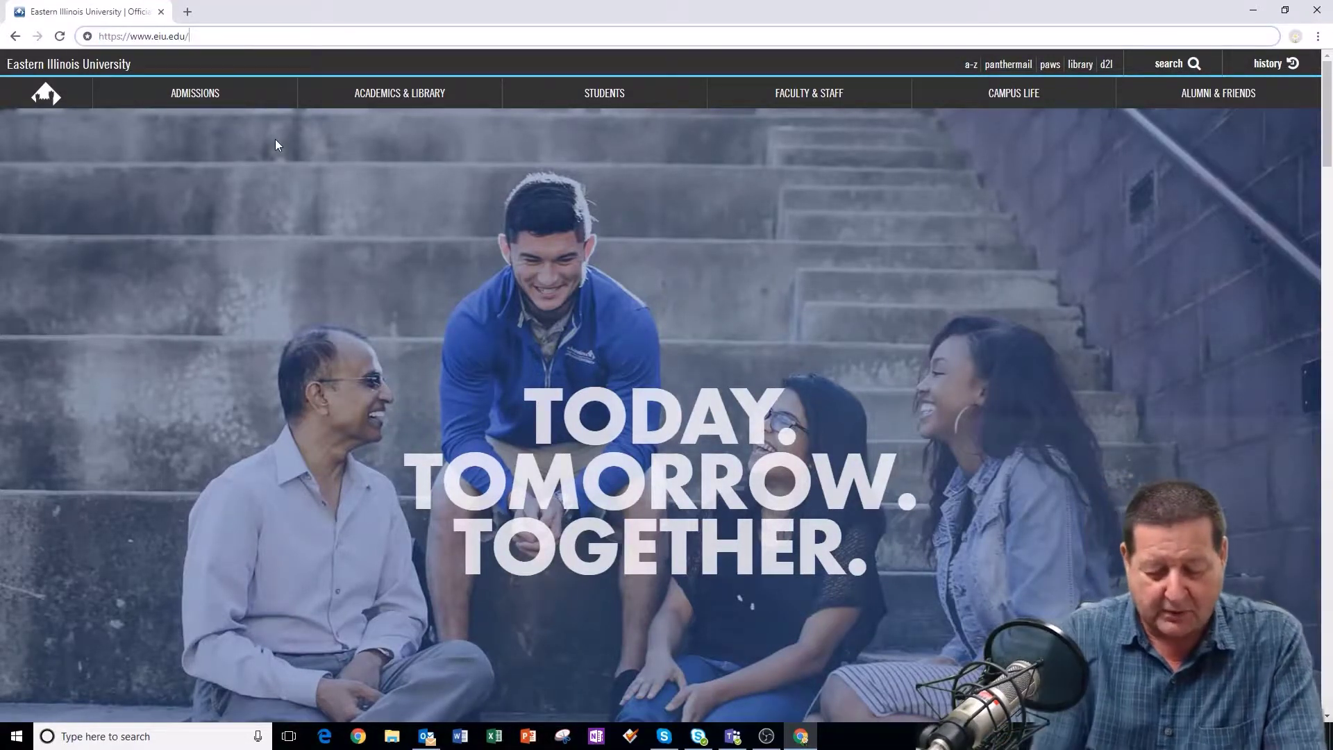
type("kaltura")
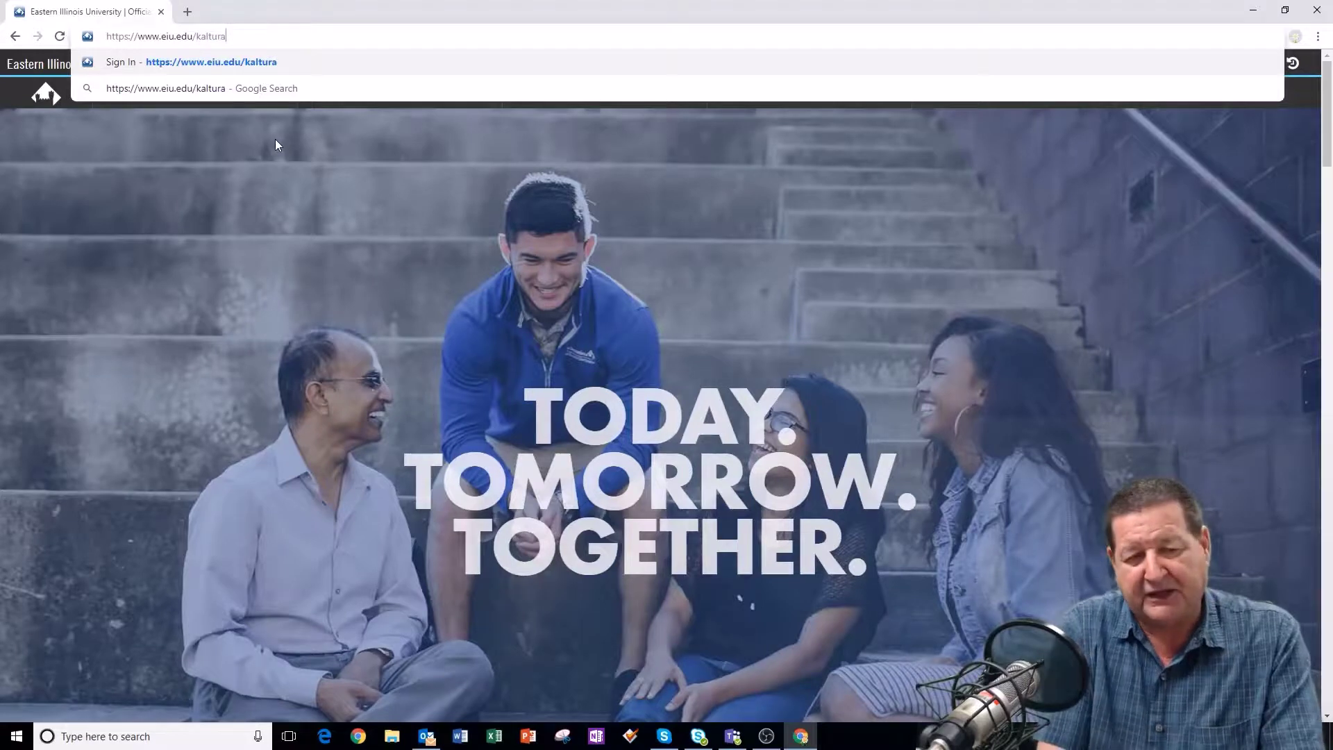
key("Return")
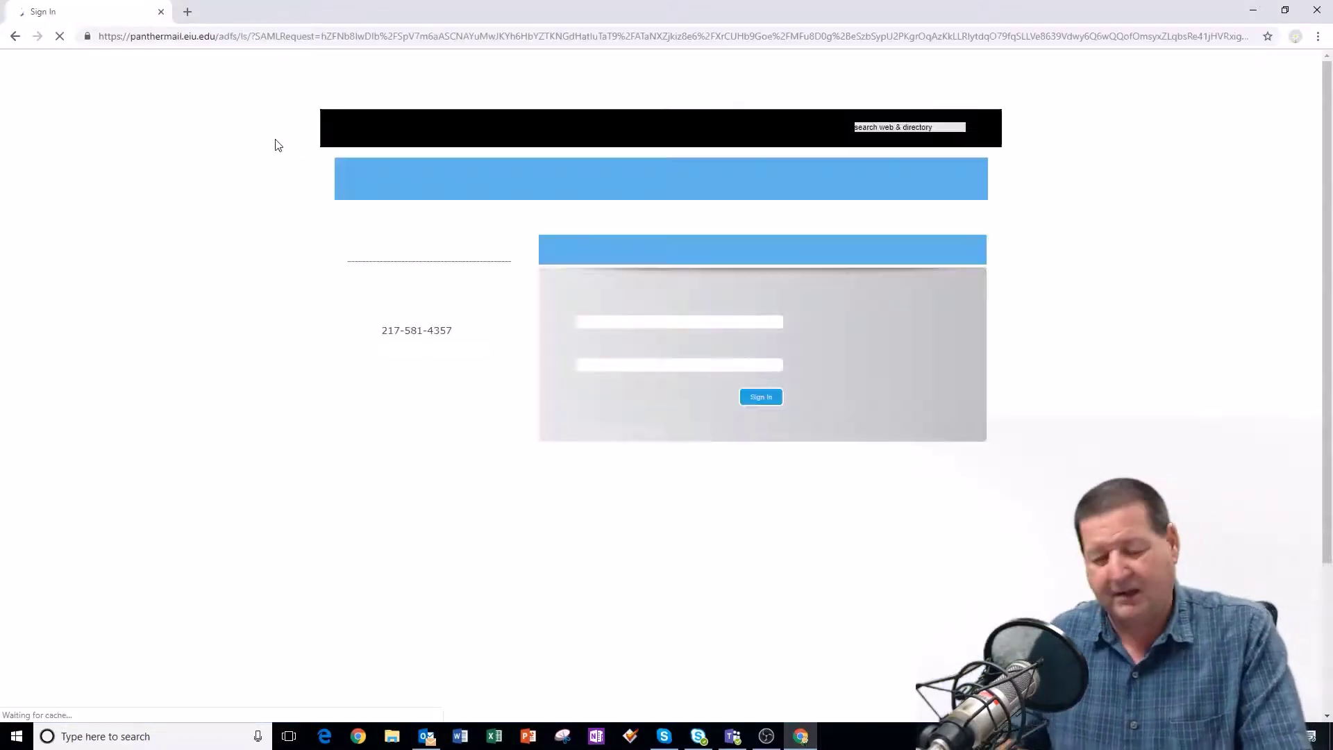
Step: Sign in with the saved NetID and the account password
left_click(585, 322)
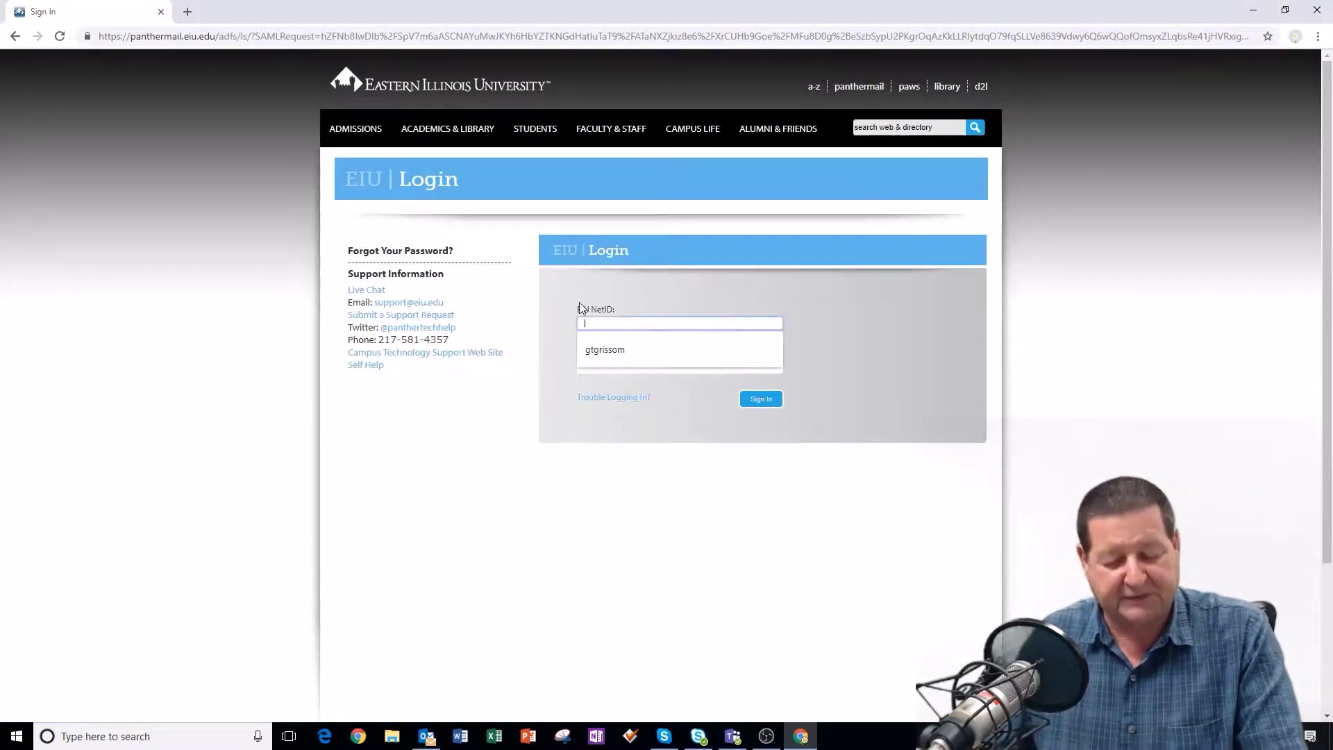
left_click(660, 354)
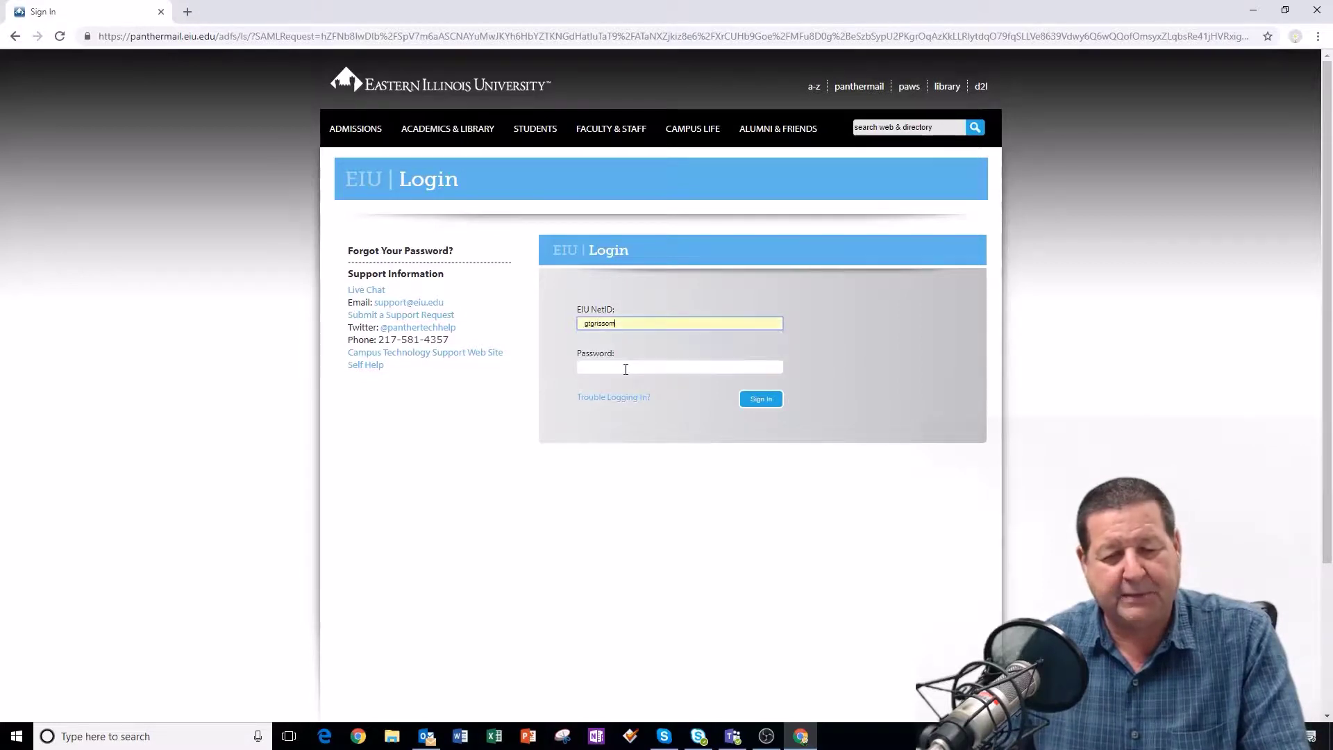
left_click(624, 368)
type("•••")
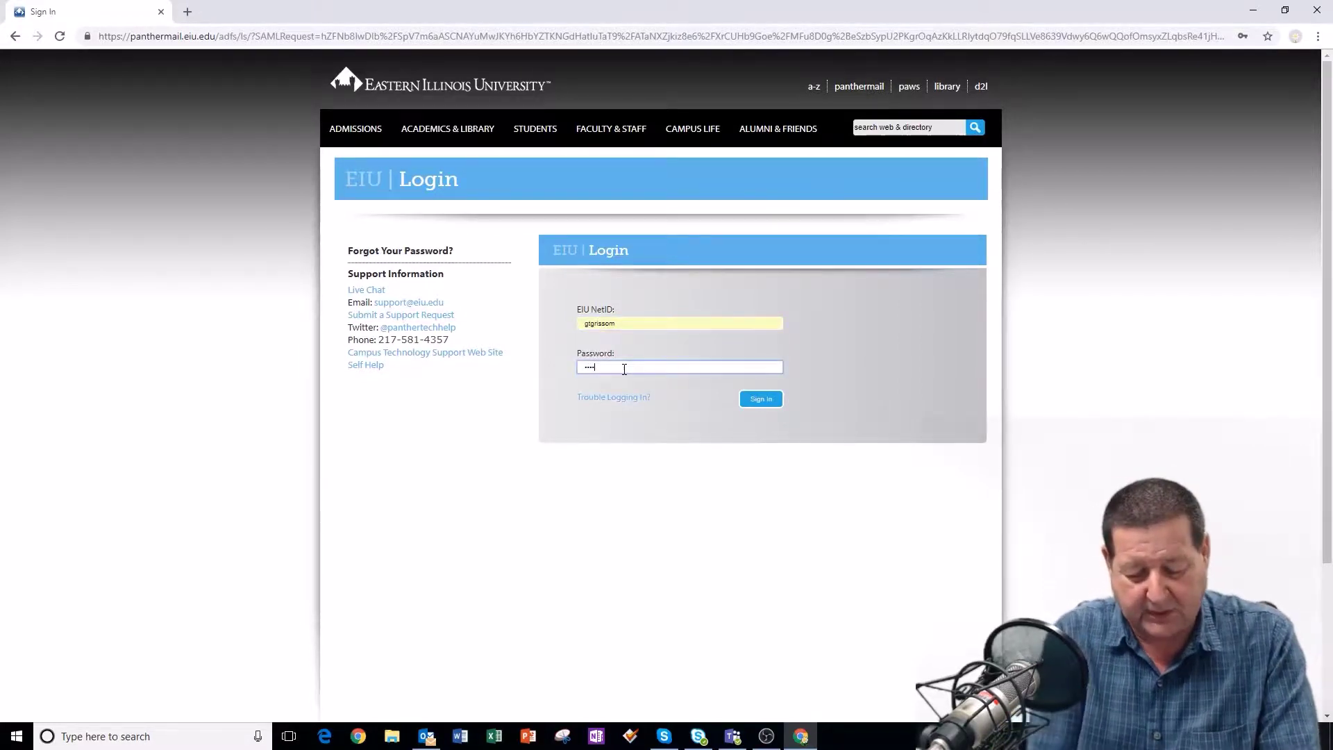
key("Return")
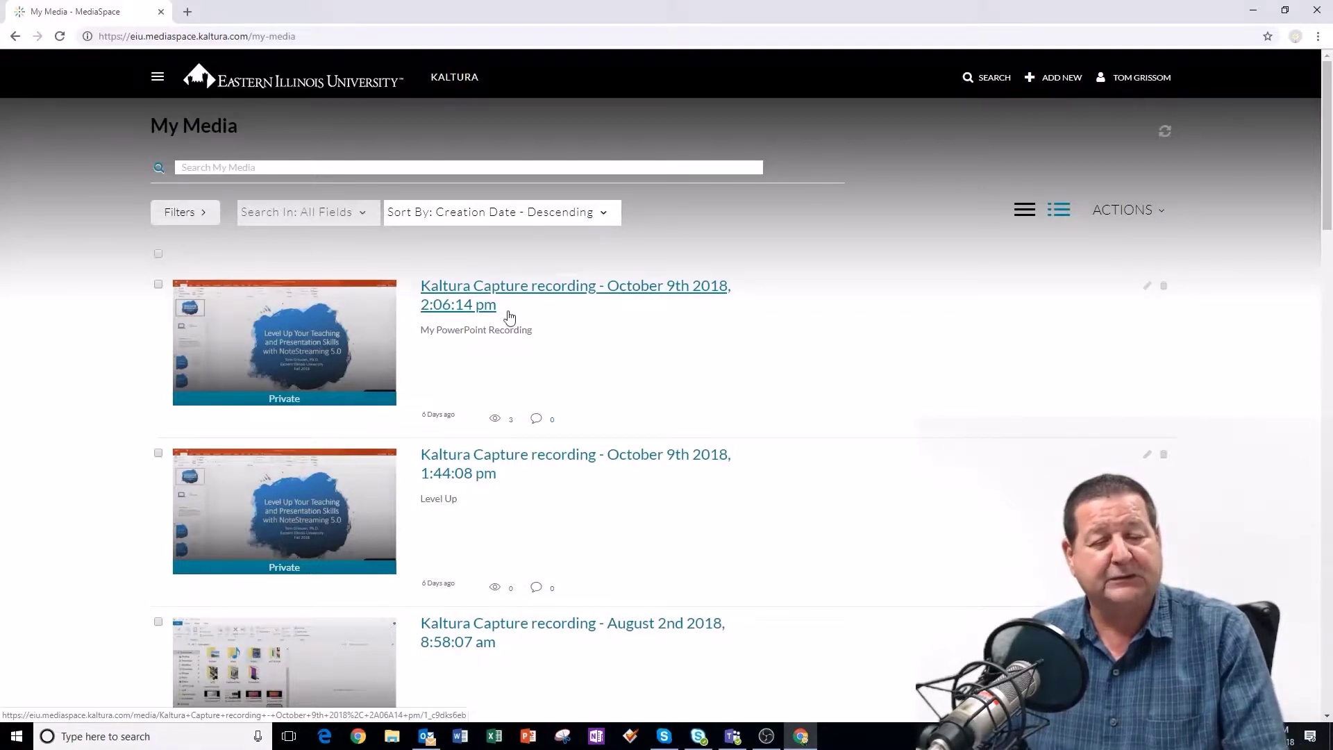
Step: Open the October 9th 2:06:14 pm recording and swap the main view between slides and webcam
left_click(488, 290)
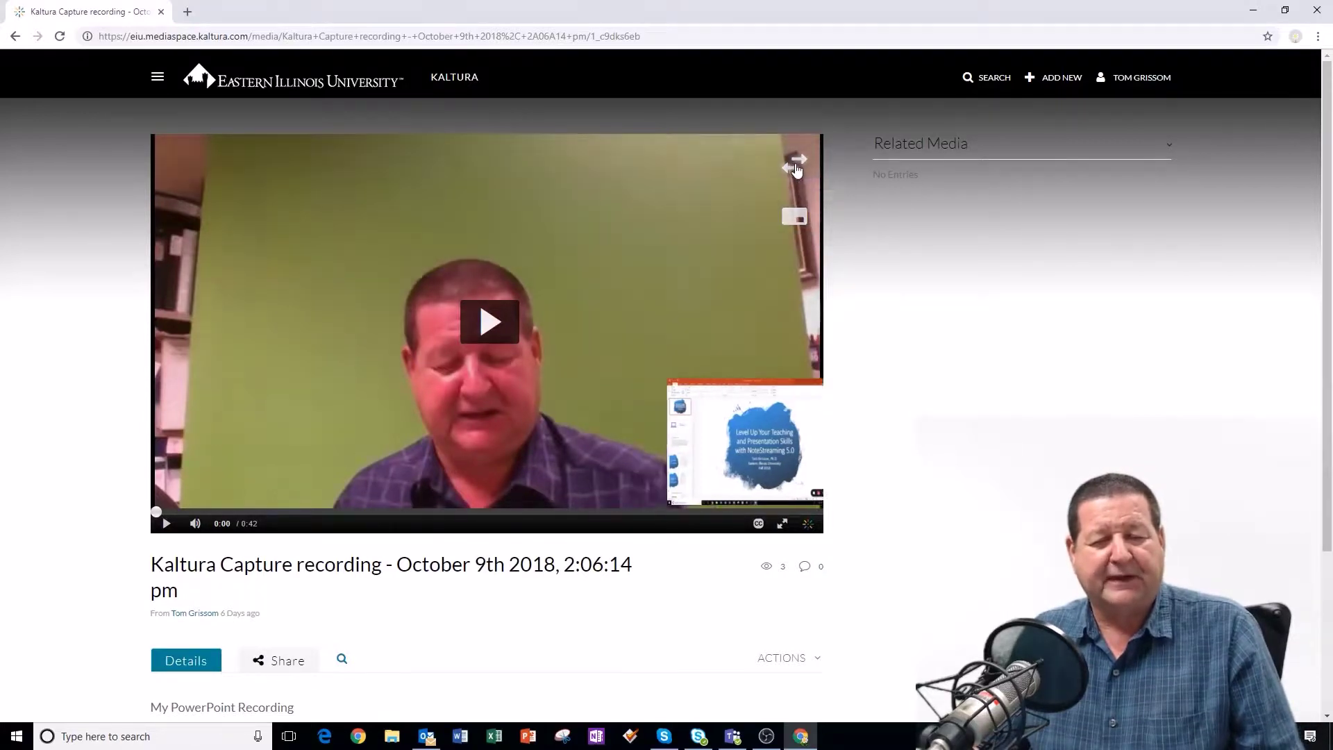
left_click(796, 170)
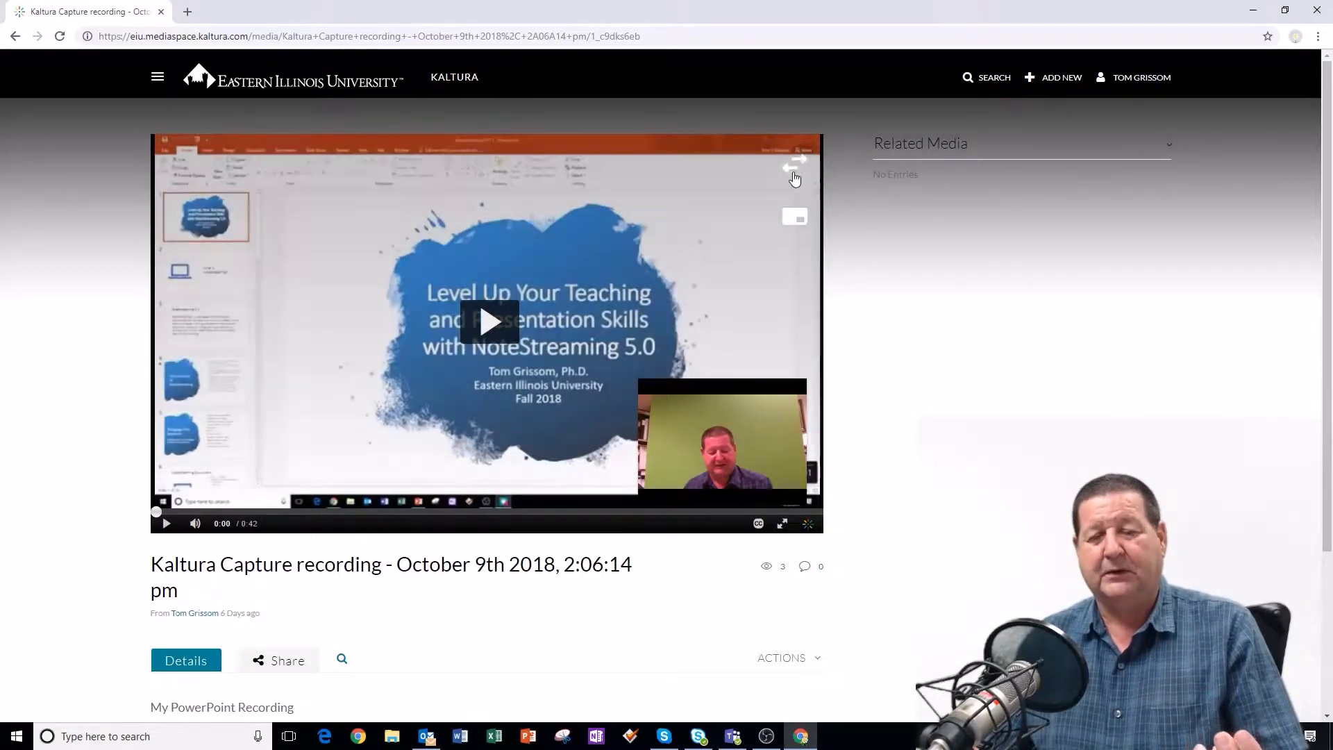
left_click(792, 171)
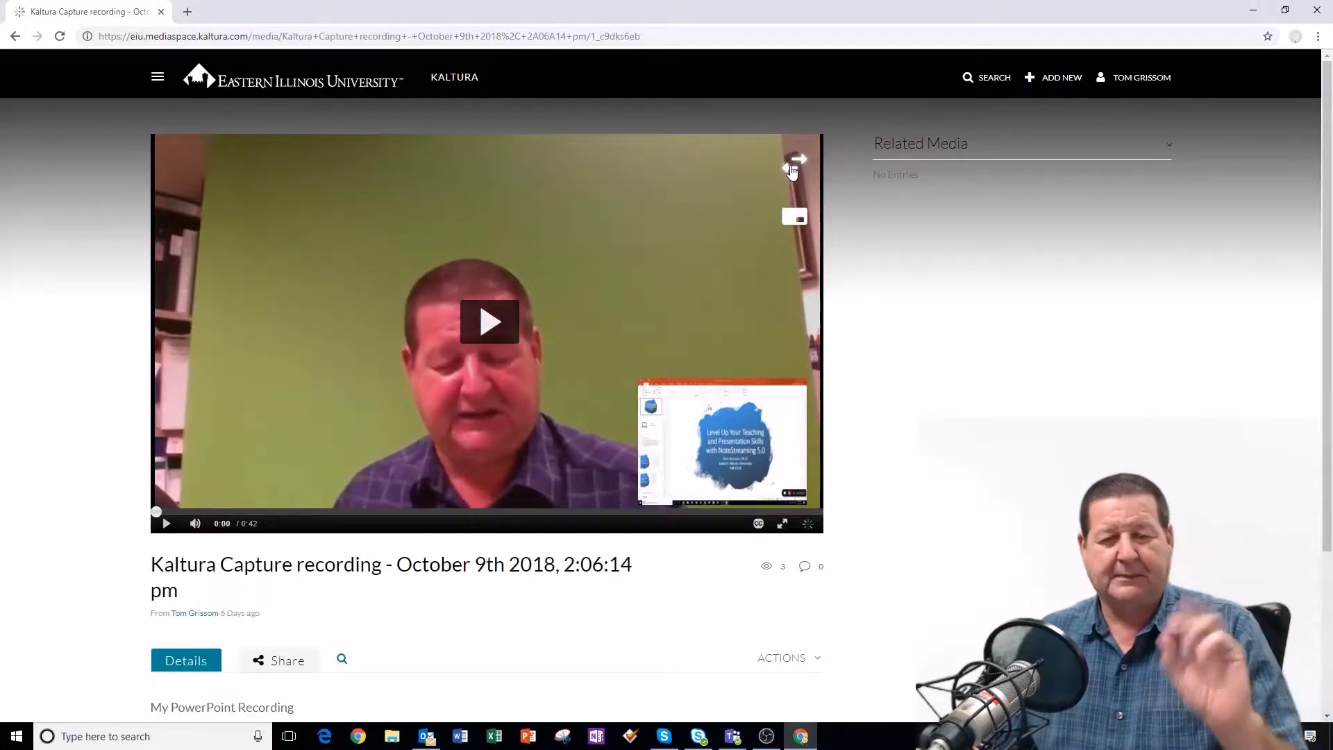
left_click(792, 172)
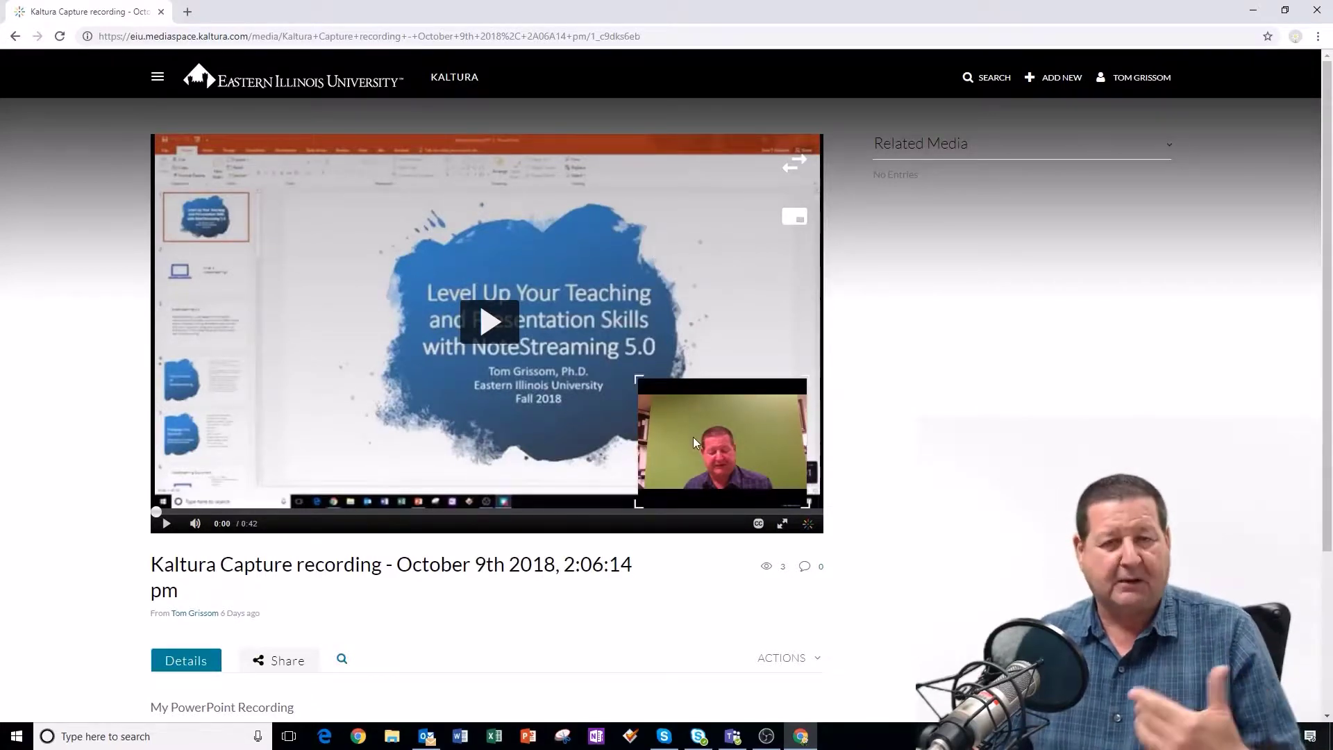
Step: Try the side-by-side and slides-only layouts, finishing with the slides as the main view
mouse_move(796, 220)
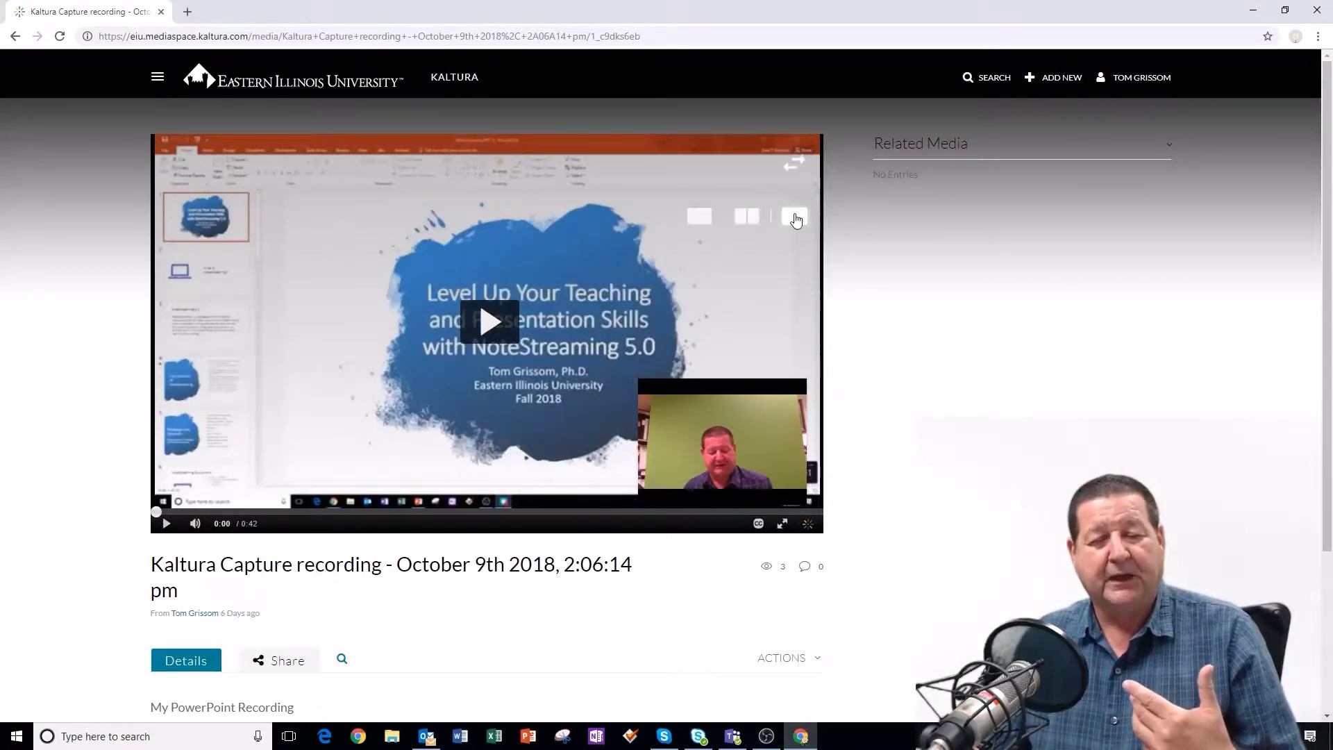
left_click(744, 218)
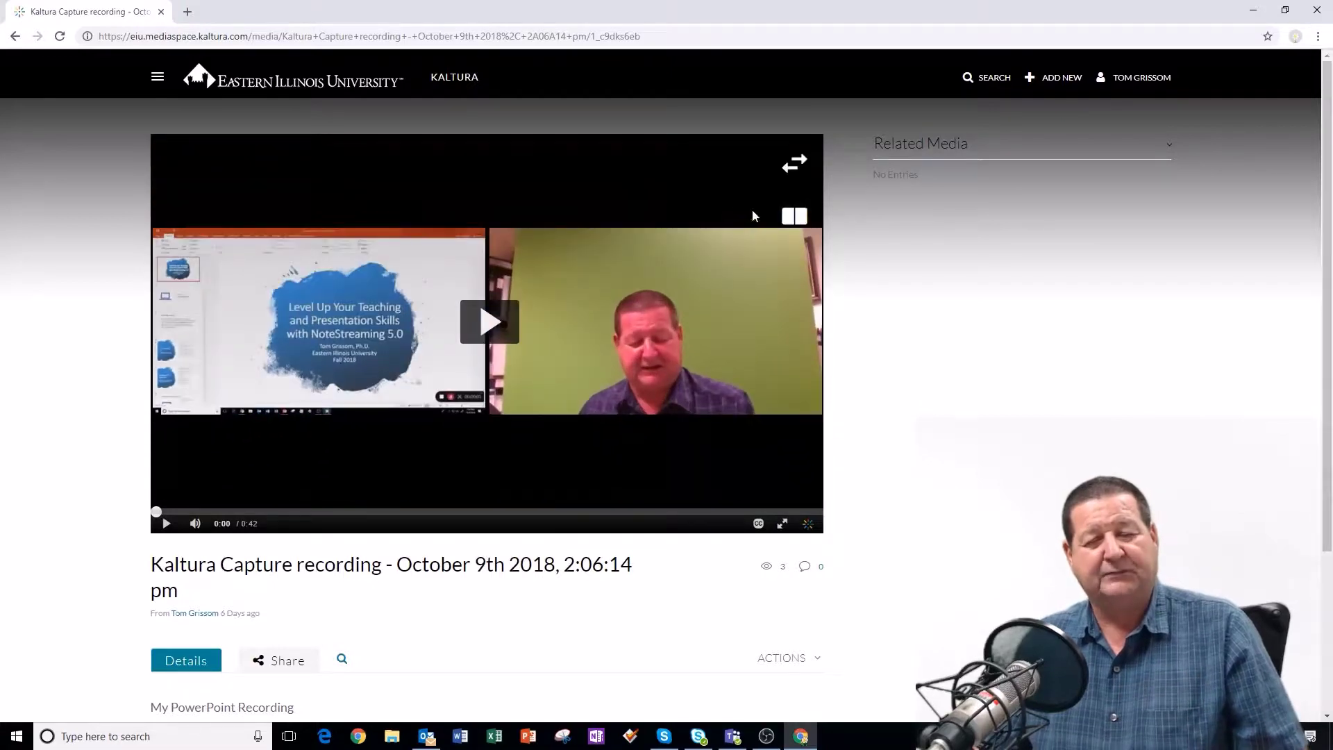
mouse_move(796, 217)
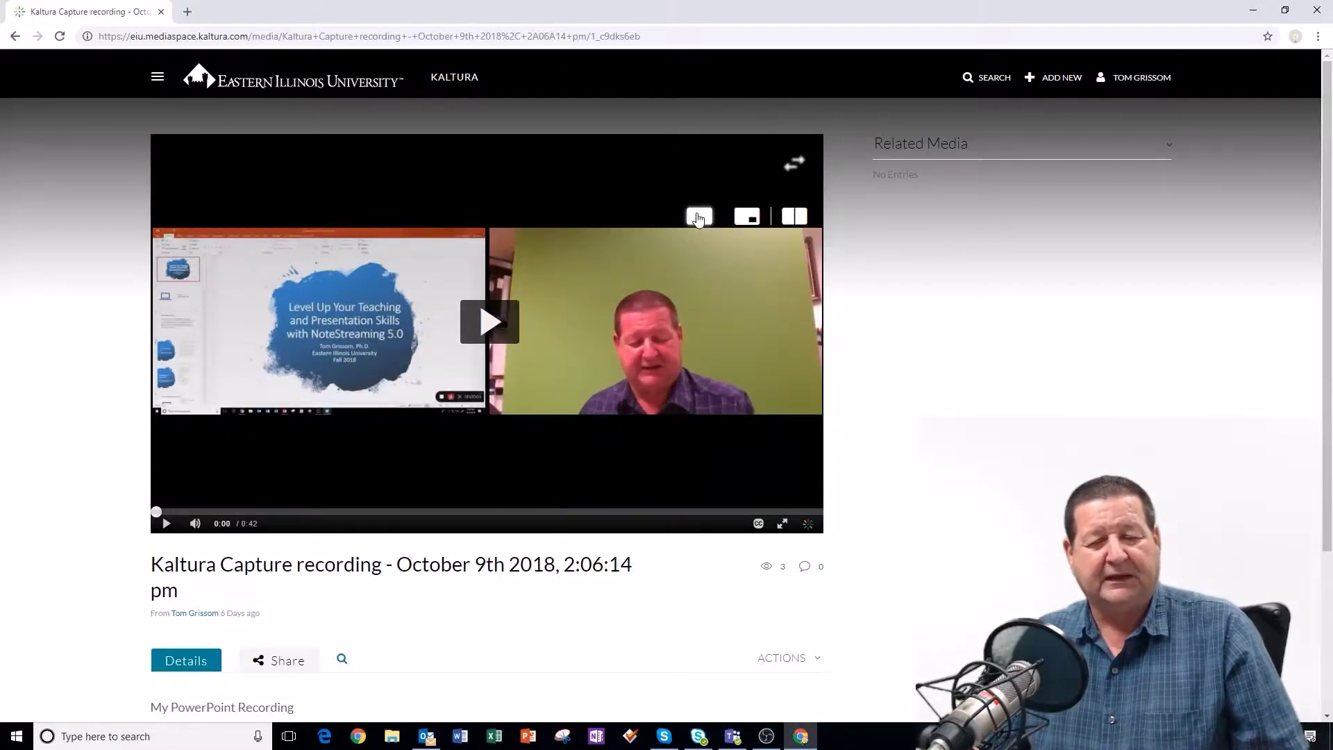
left_click(699, 218)
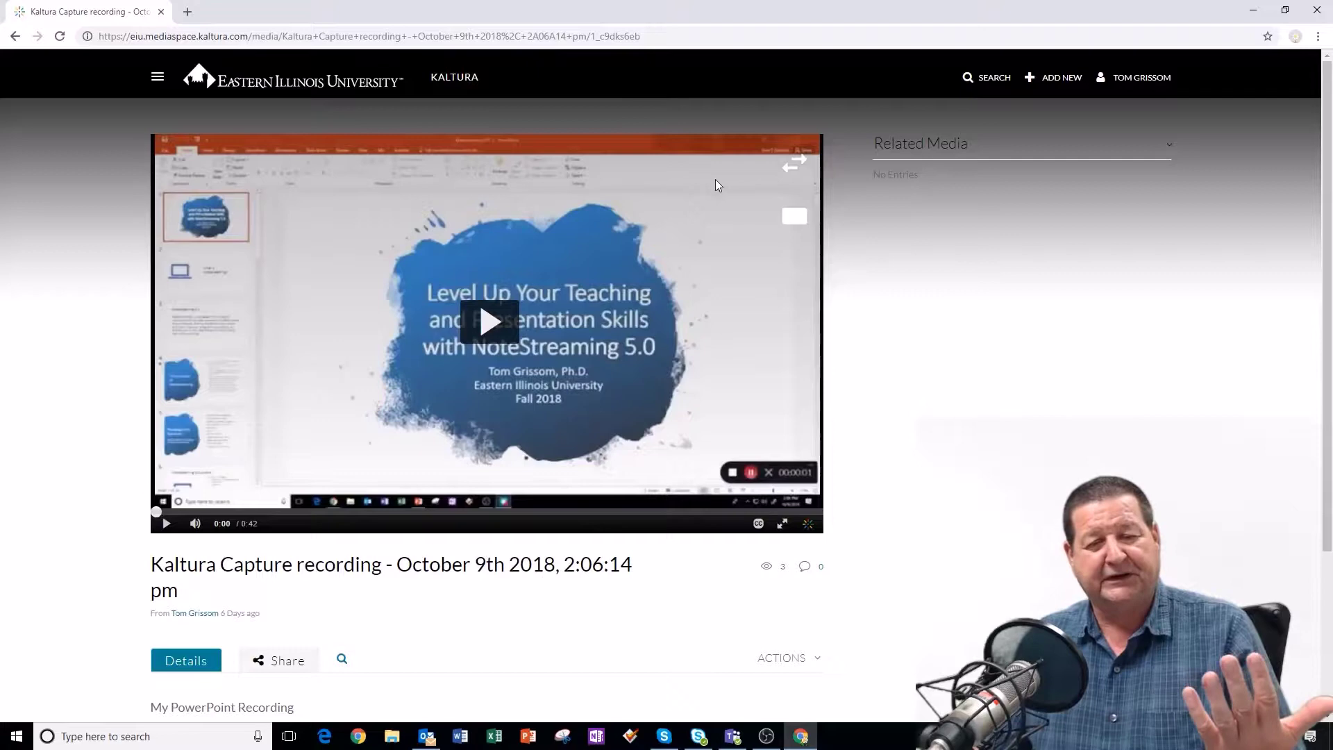
left_click(795, 167)
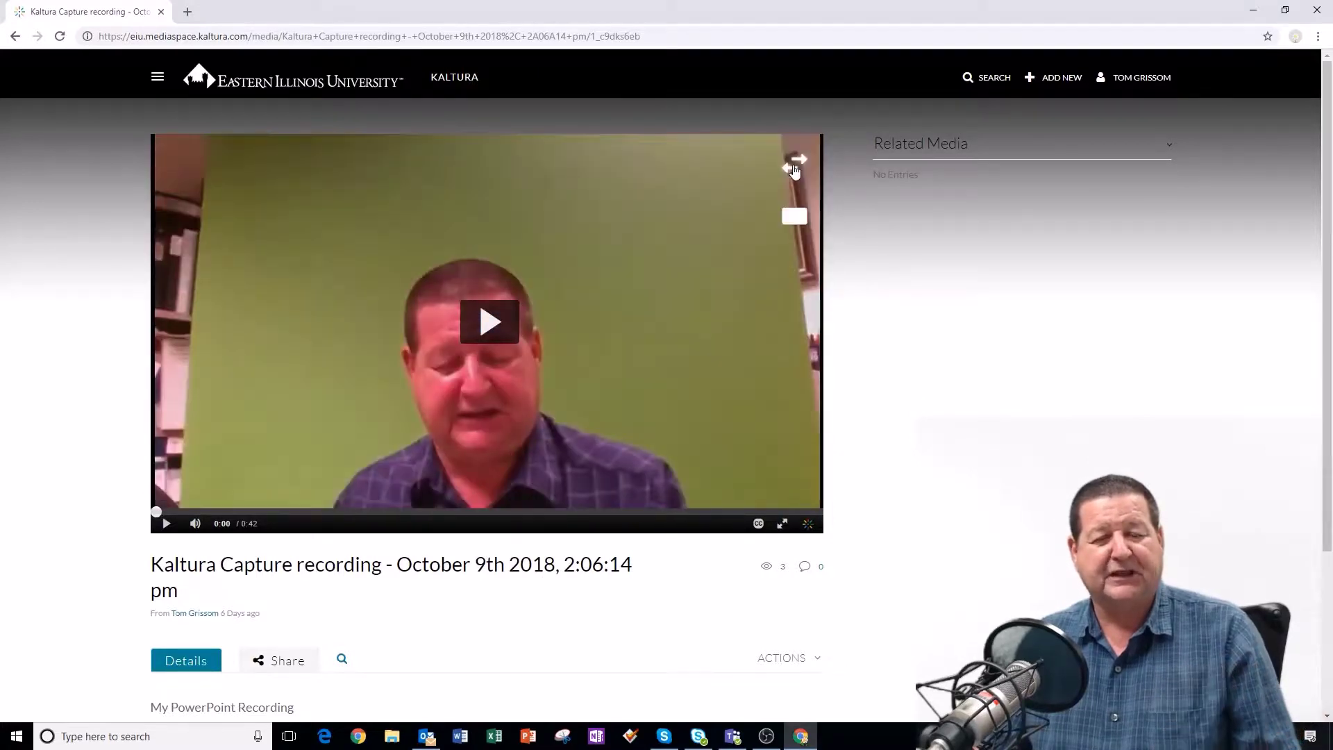
left_click(795, 167)
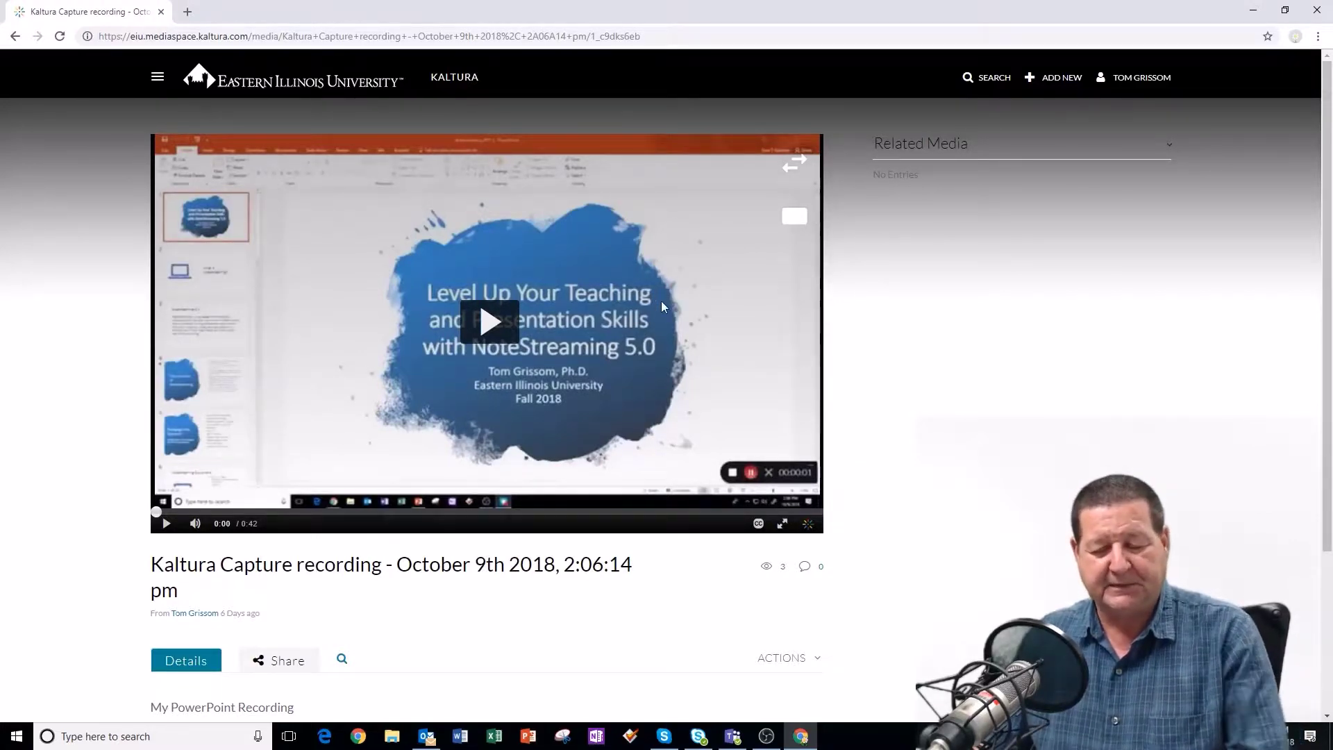
Step: Play the recording's opening seconds and pause it at 0:06
left_click(166, 527)
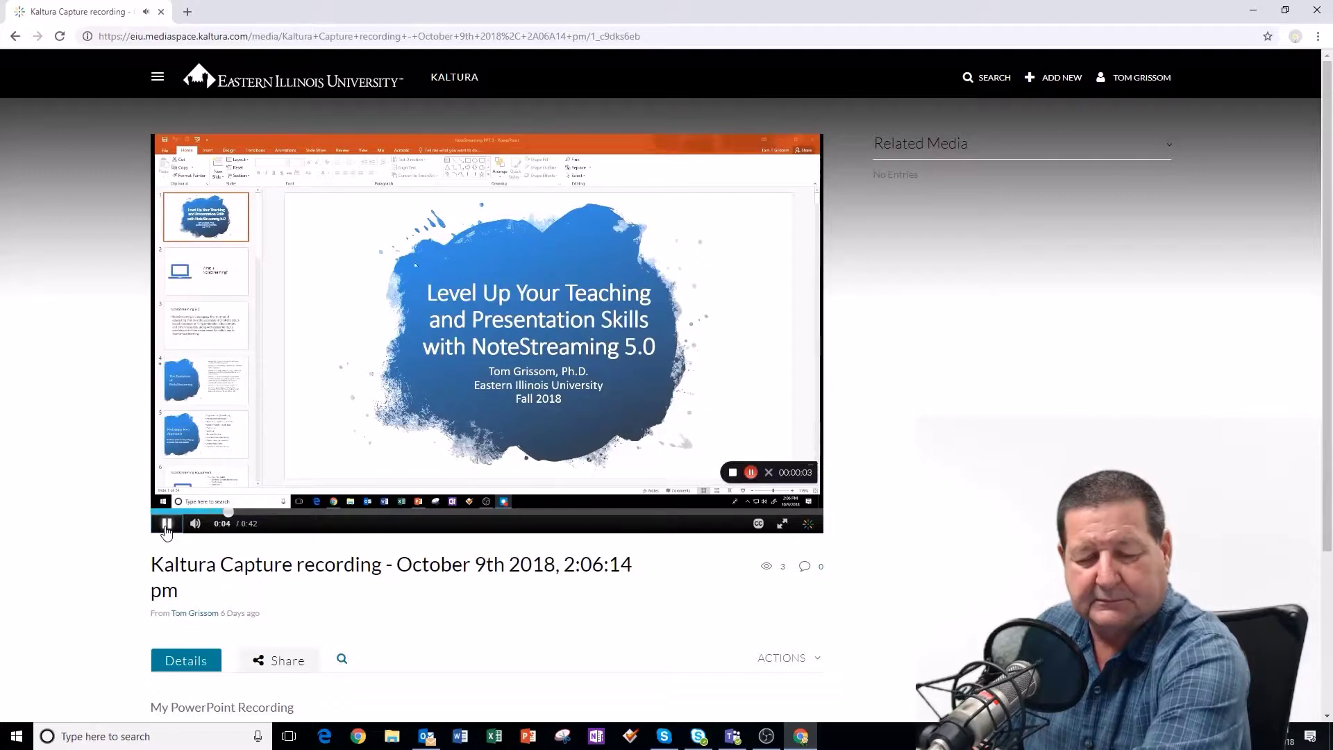
left_click(166, 529)
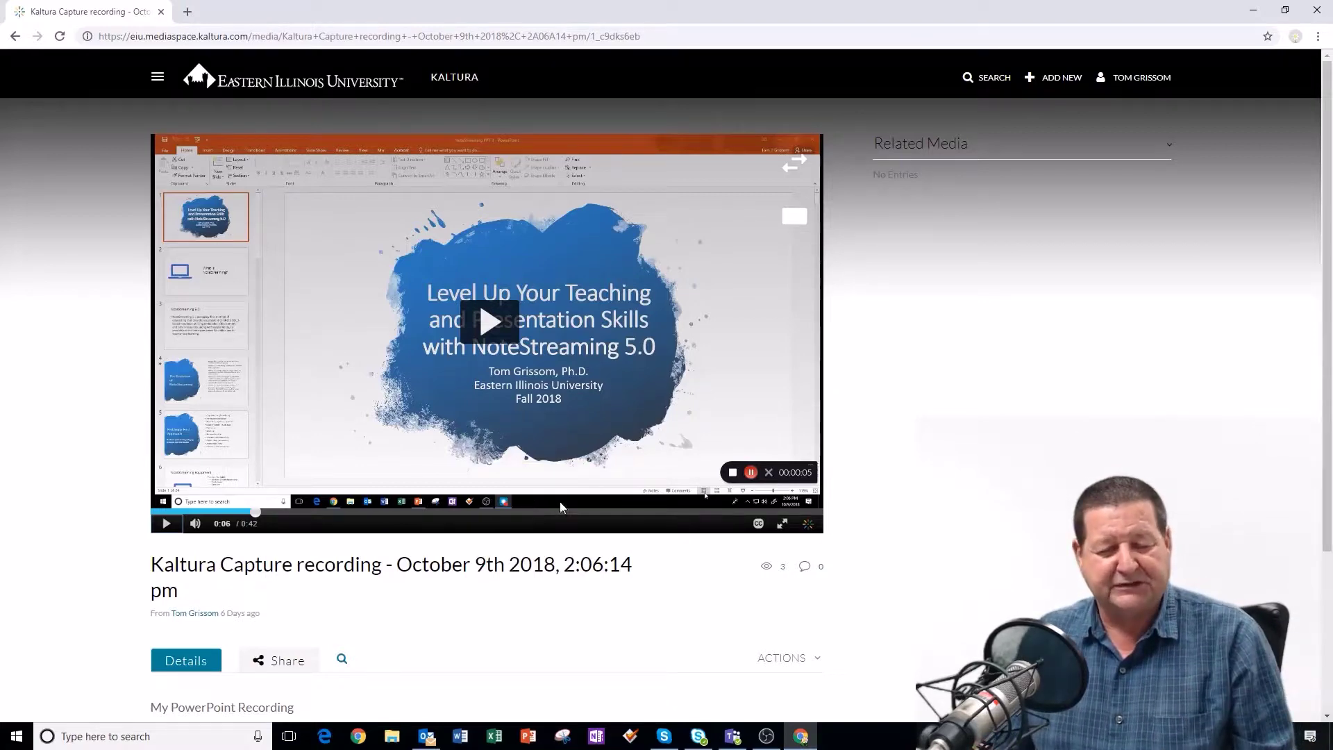
Step: Open the recording's edit page from its actions menu and launch the Video Editor
left_click(805, 660)
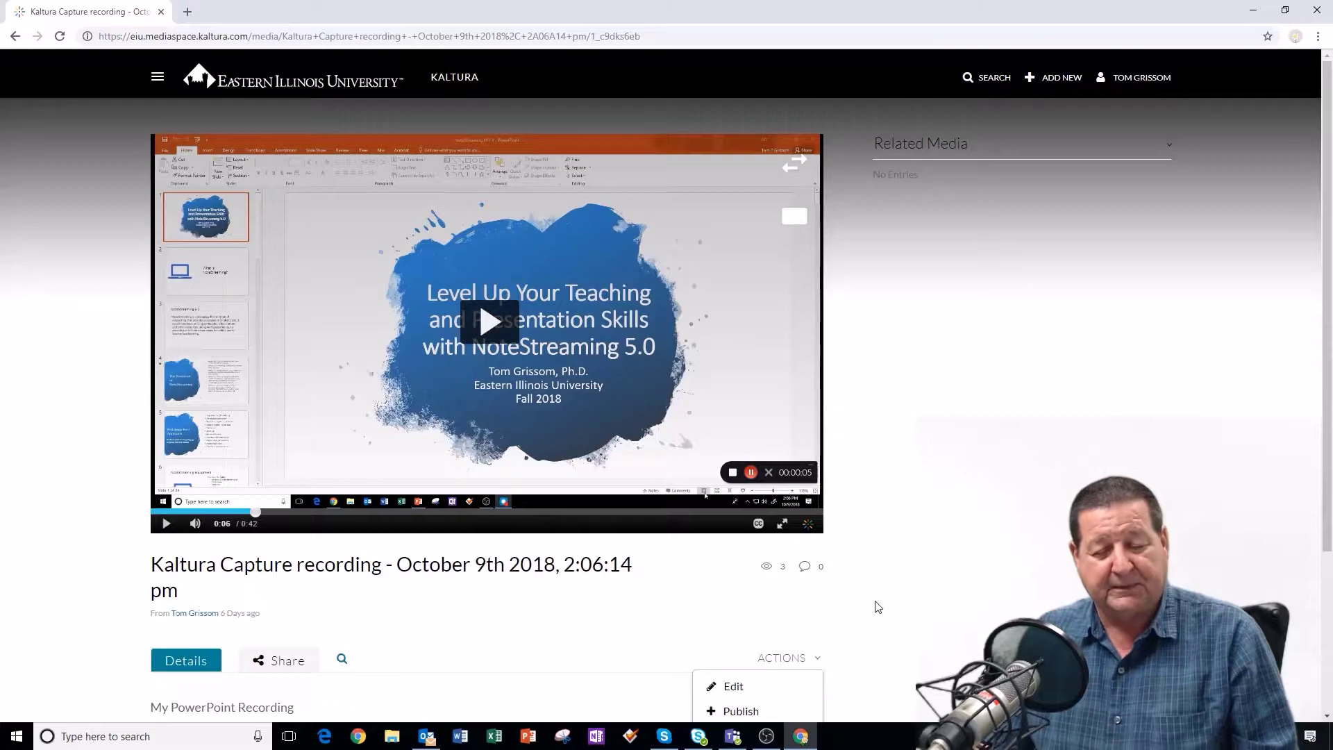
scroll(876, 605, "down", 3)
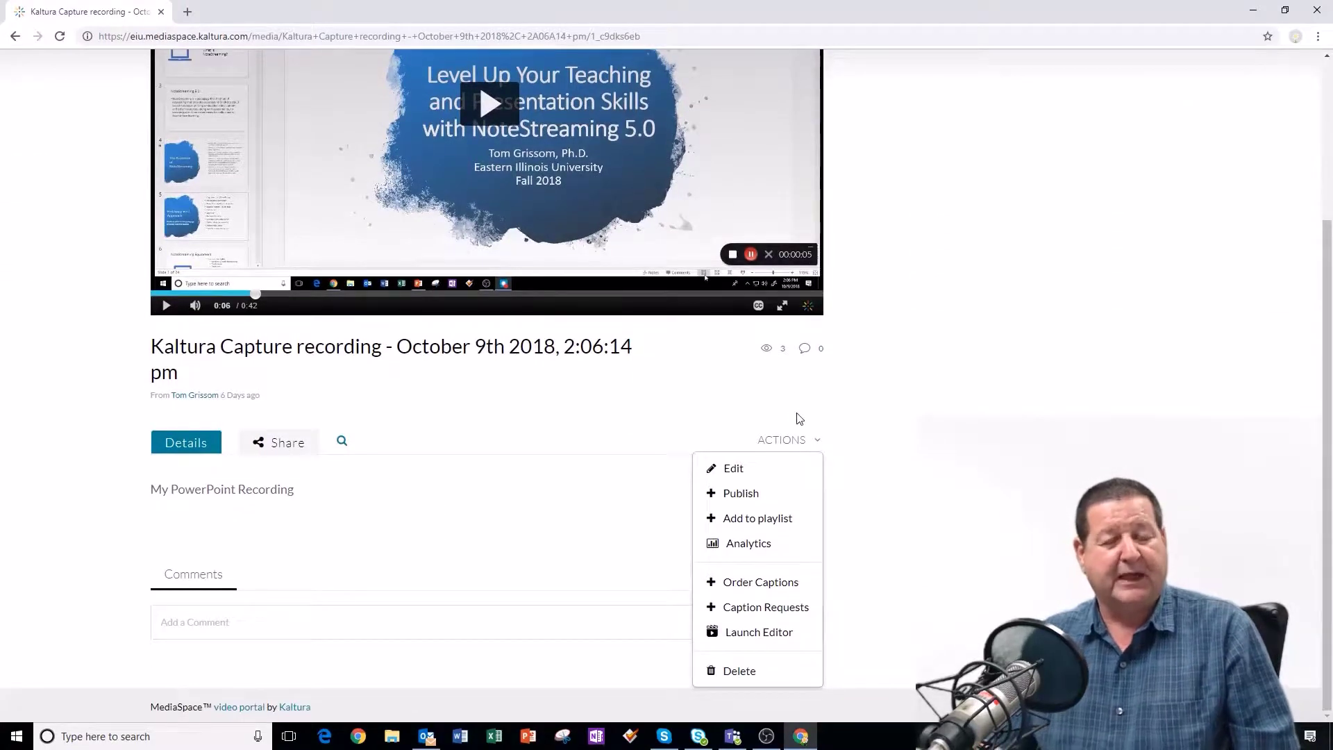
left_click(730, 471)
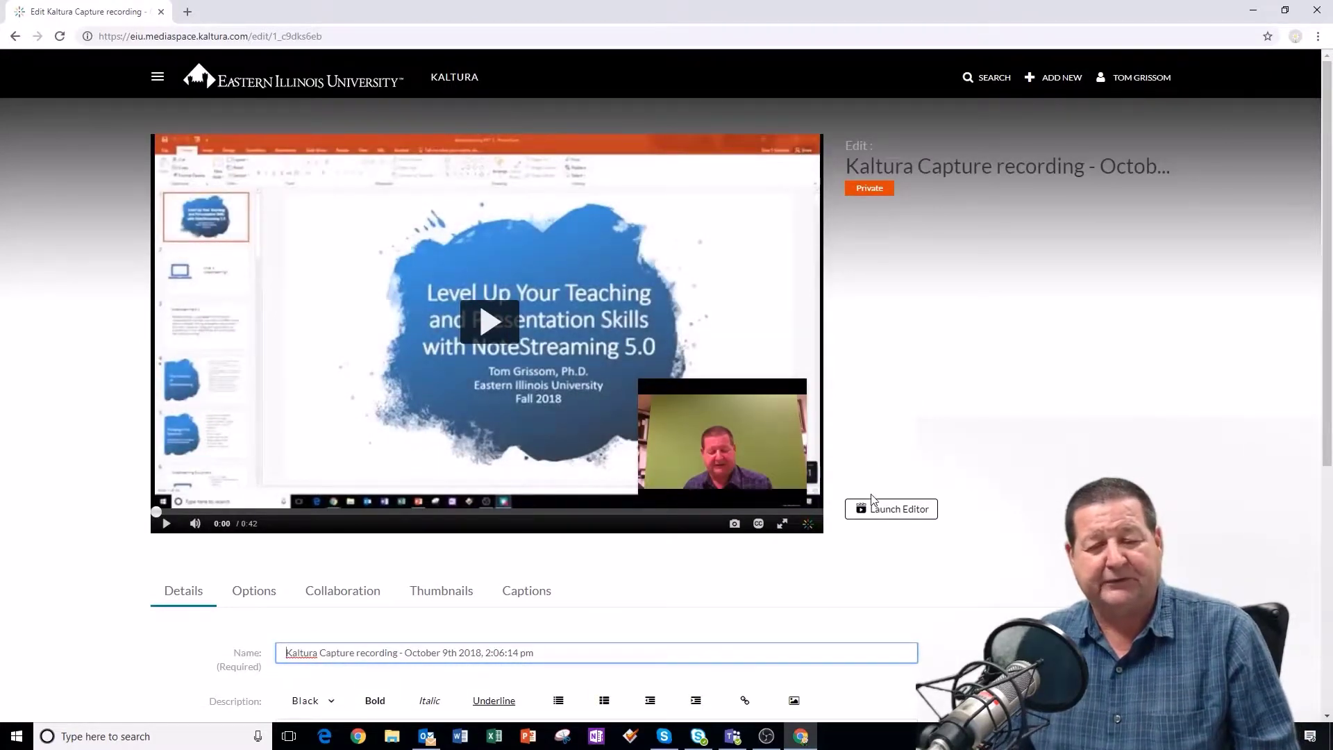
left_click(886, 511)
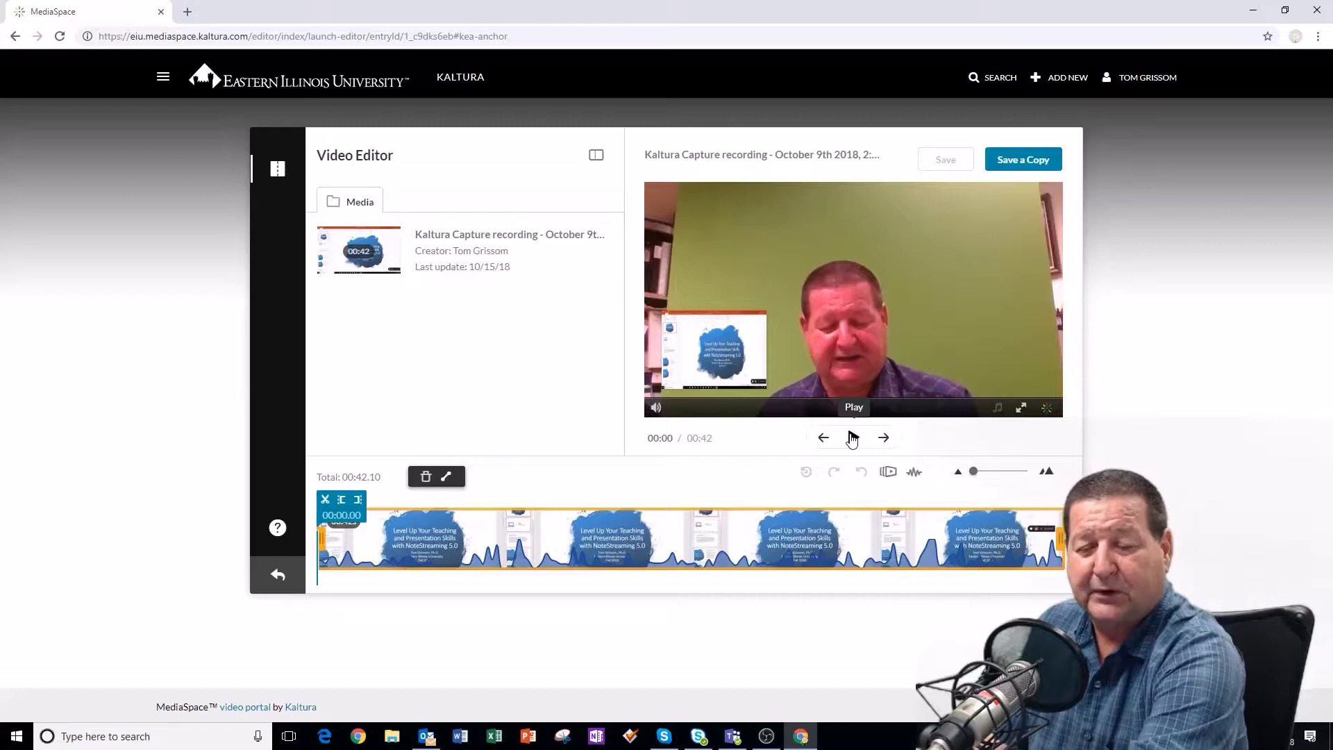
Step: Play the preview, pause at 00:06.80 and set the clip's in point there
left_click(853, 437)
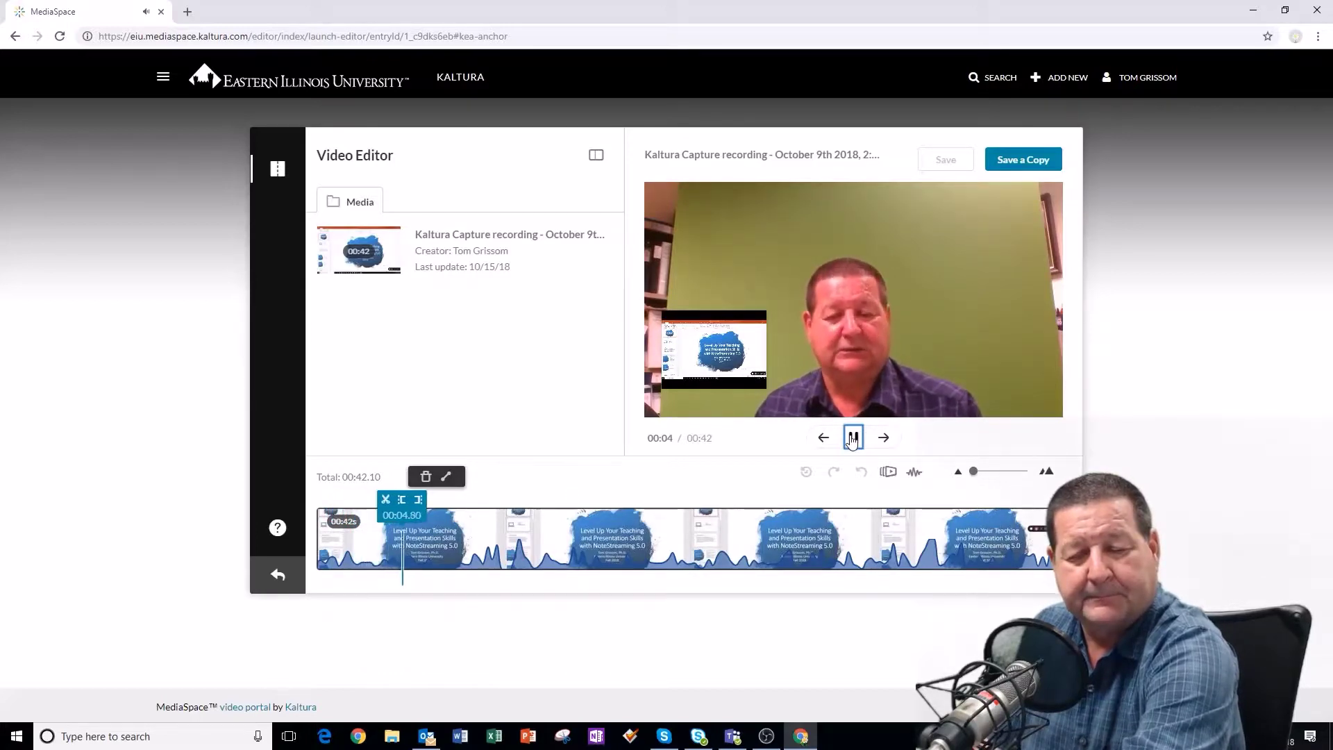
left_click(853, 438)
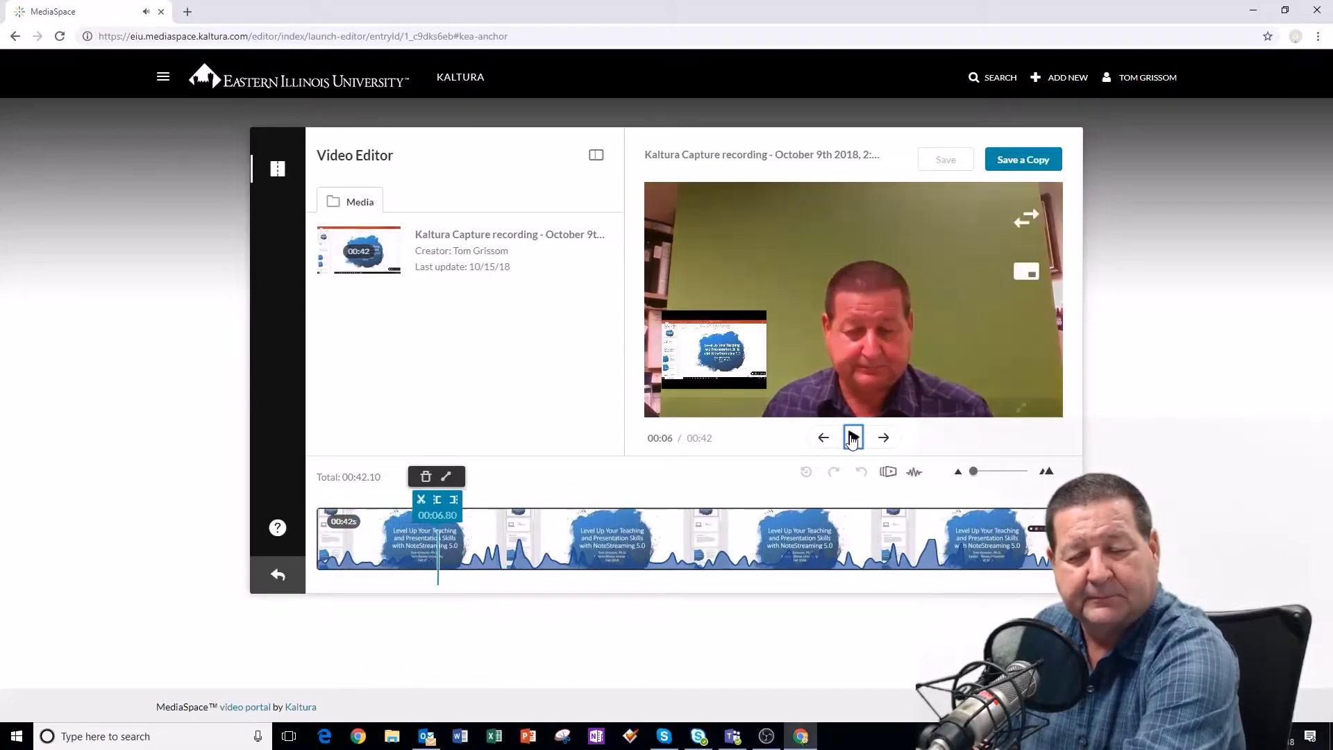
left_click(437, 502)
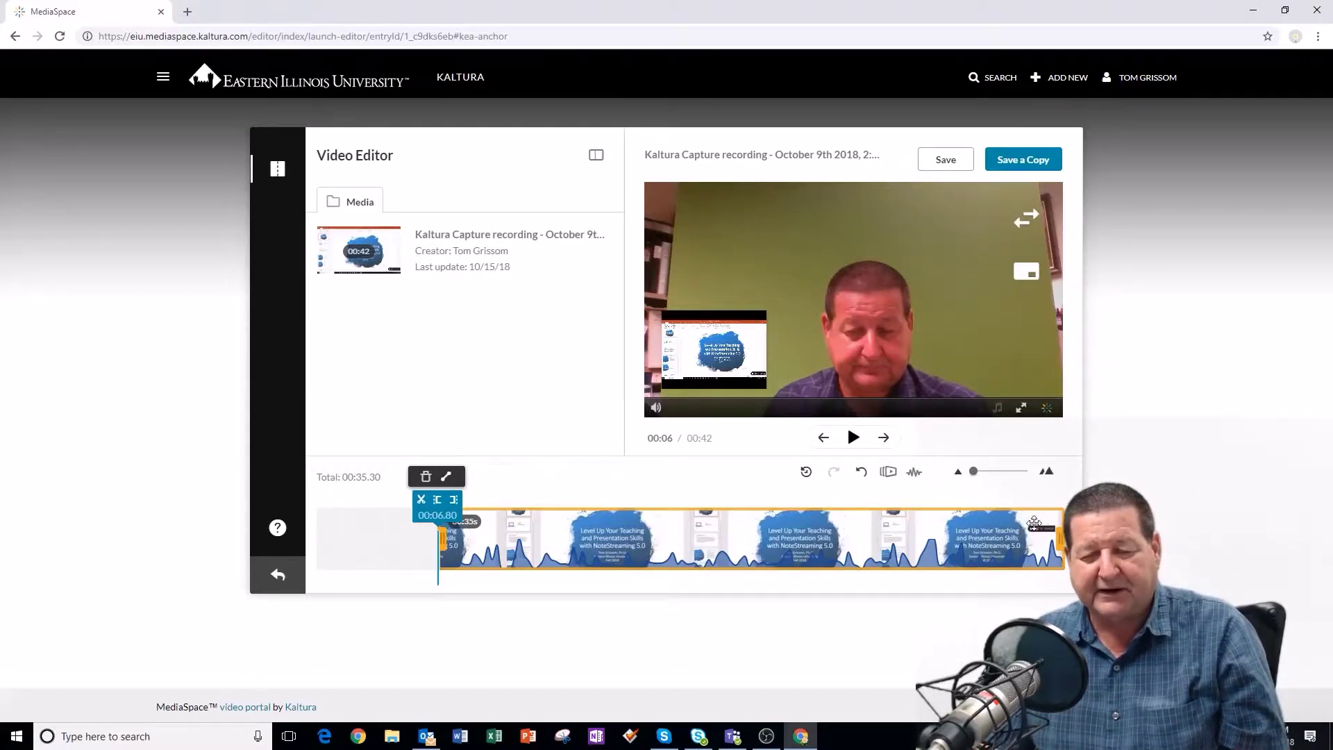
Step: Jump to about 00:40, play to 00:41.61 and set the clip's out point there
left_click(1032, 525)
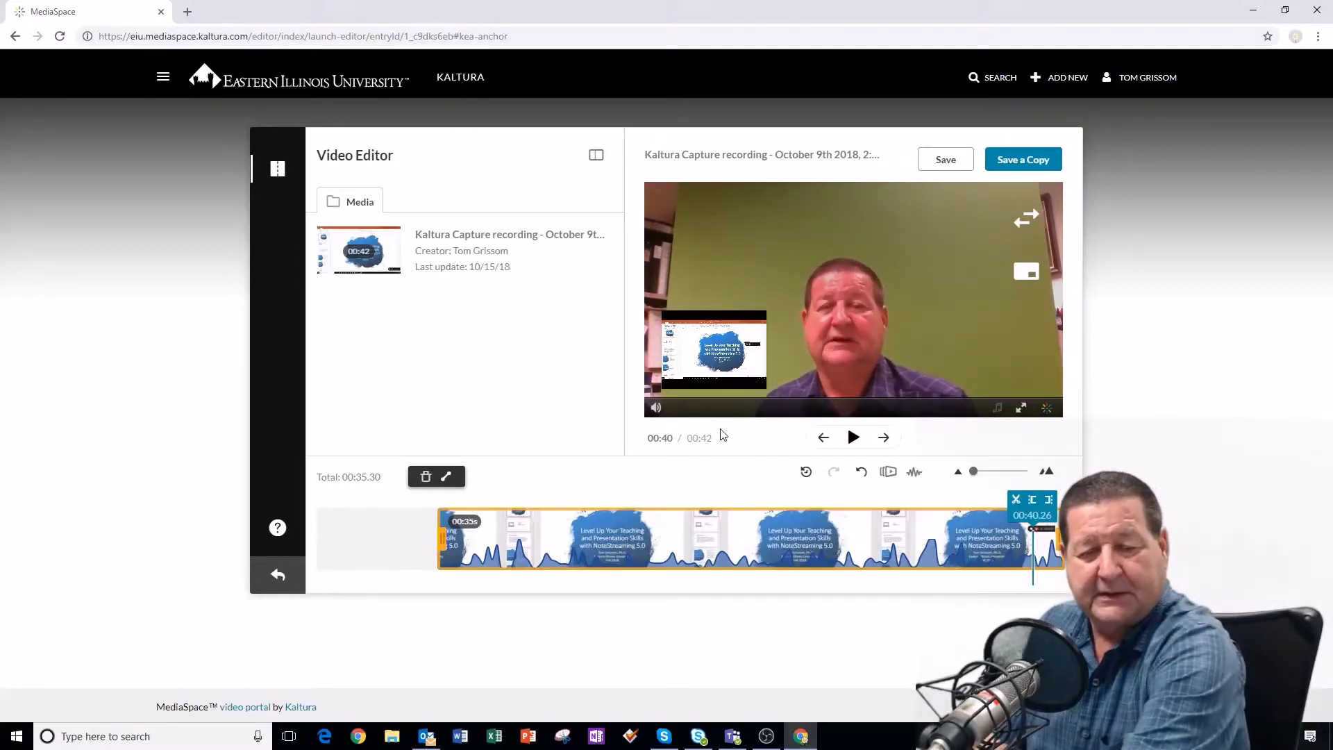
left_click(853, 436)
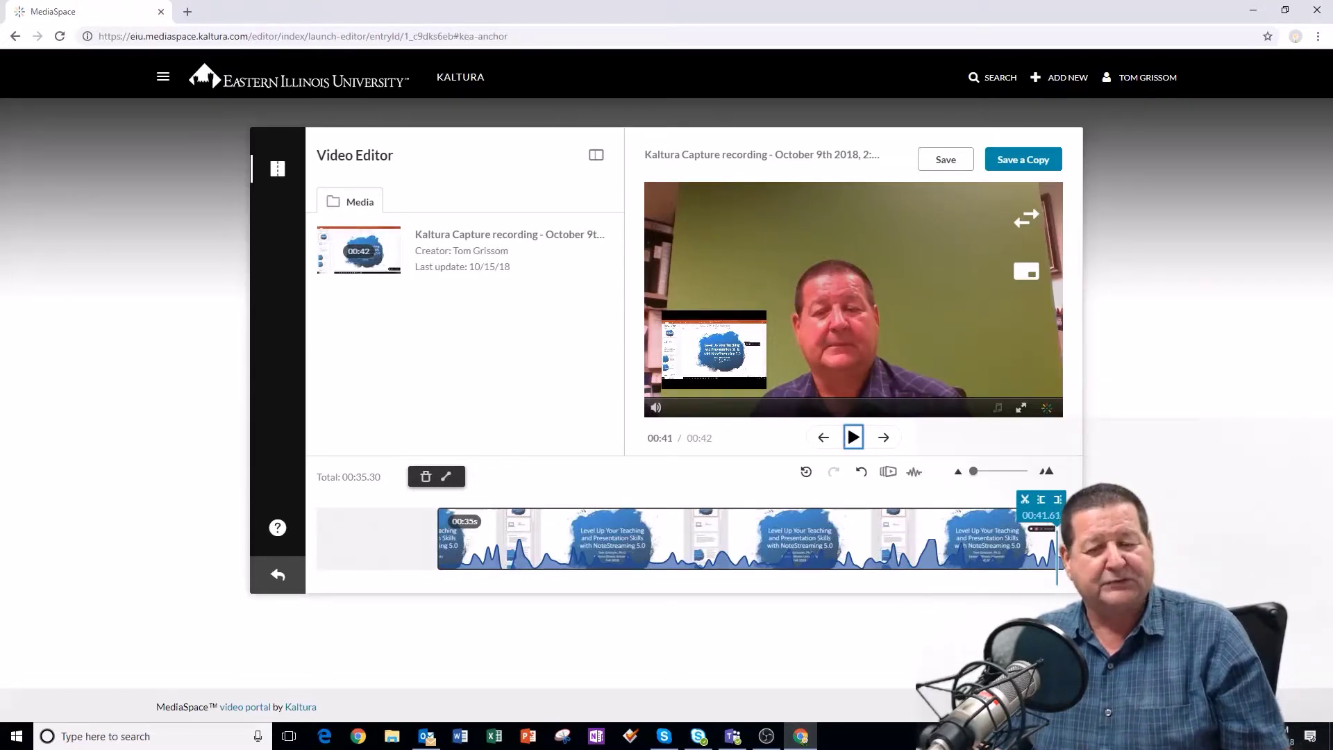
left_click(1057, 501)
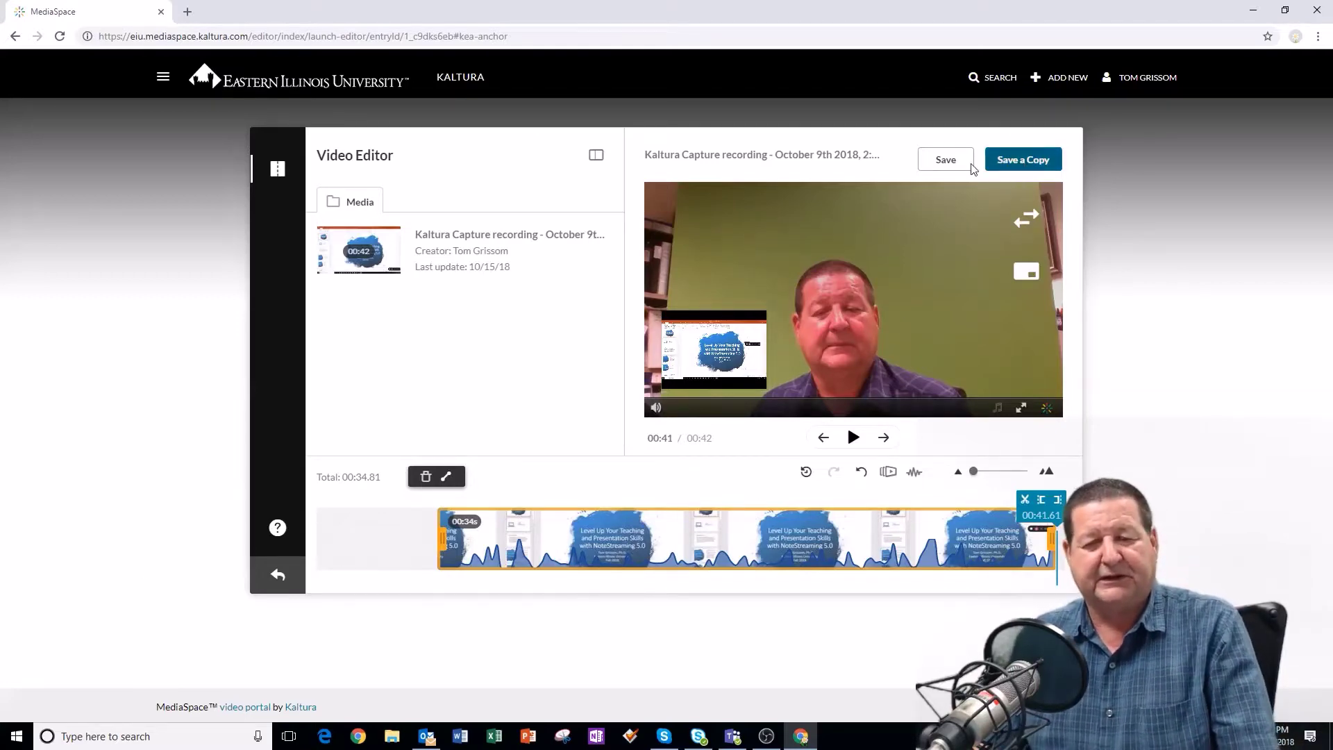
Step: Save a copy of the edit with 'TRIMMED' appended to its title and confirm
left_click(1025, 161)
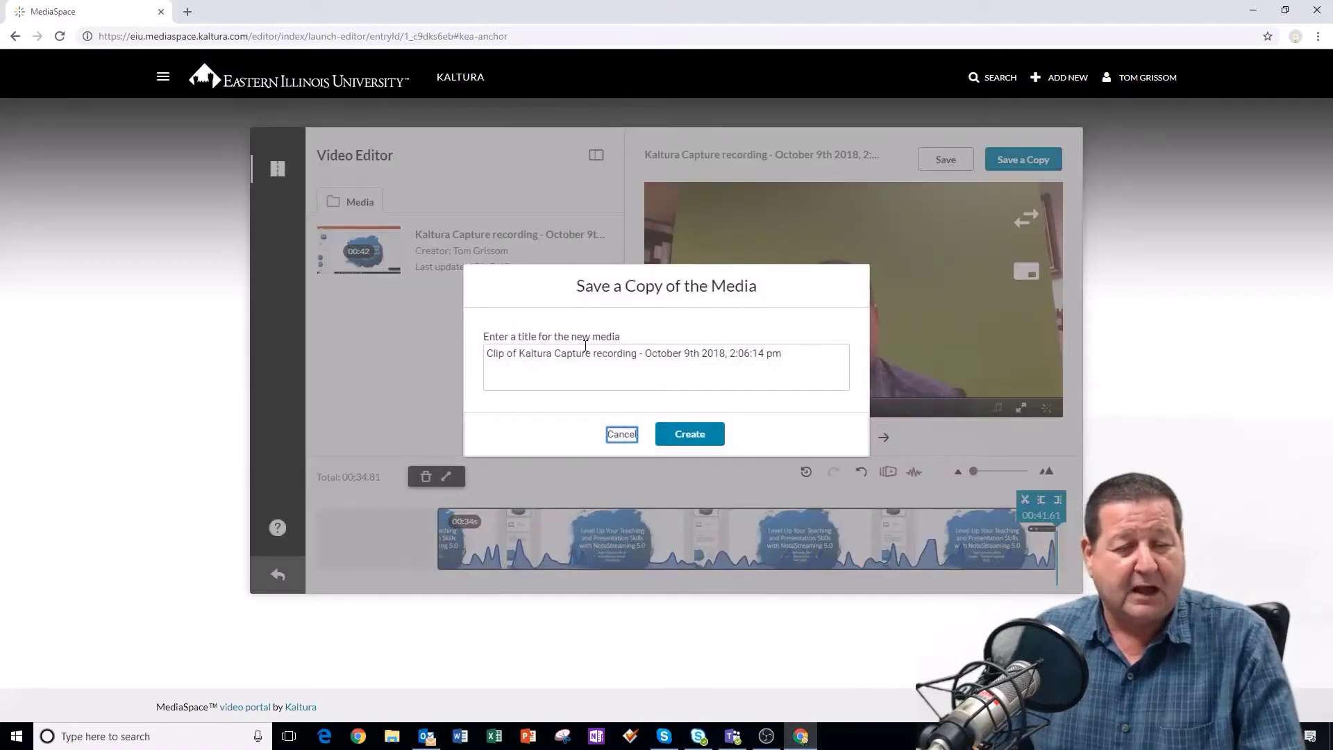
left_click(577, 353)
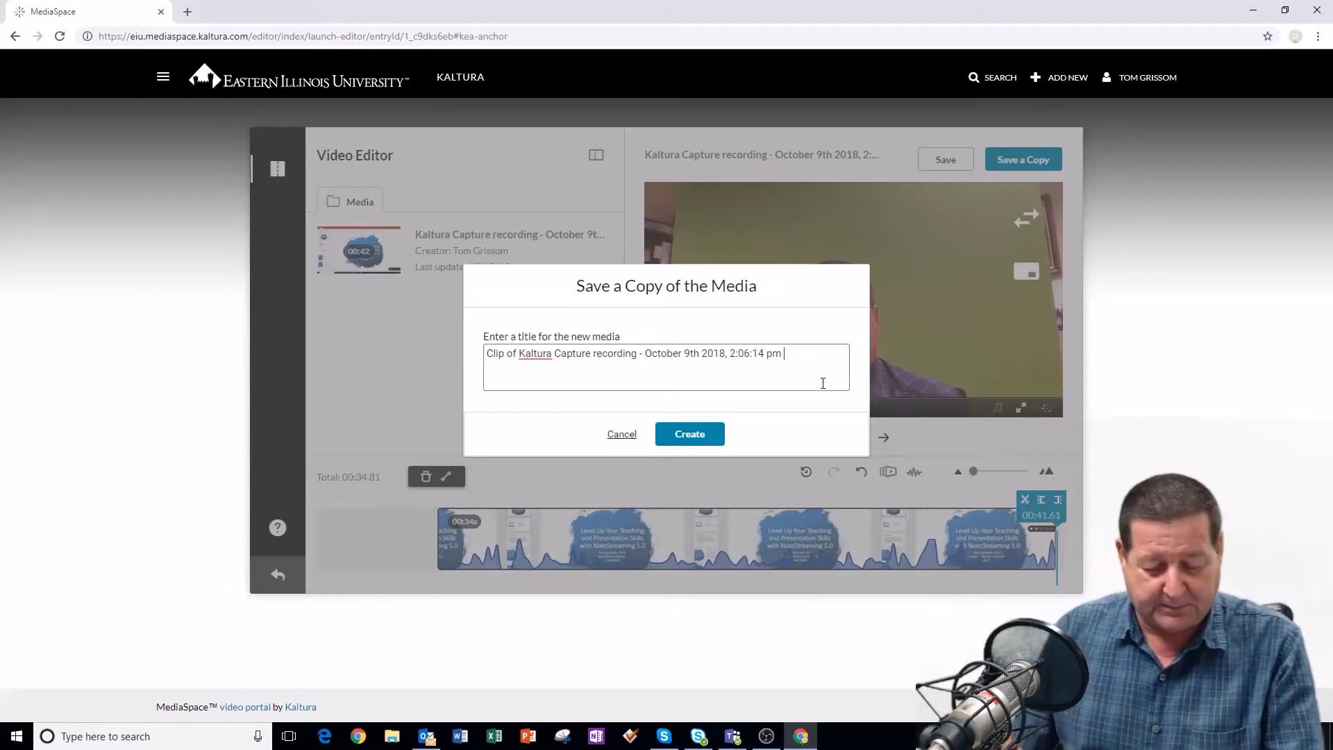
type("TRIMMED")
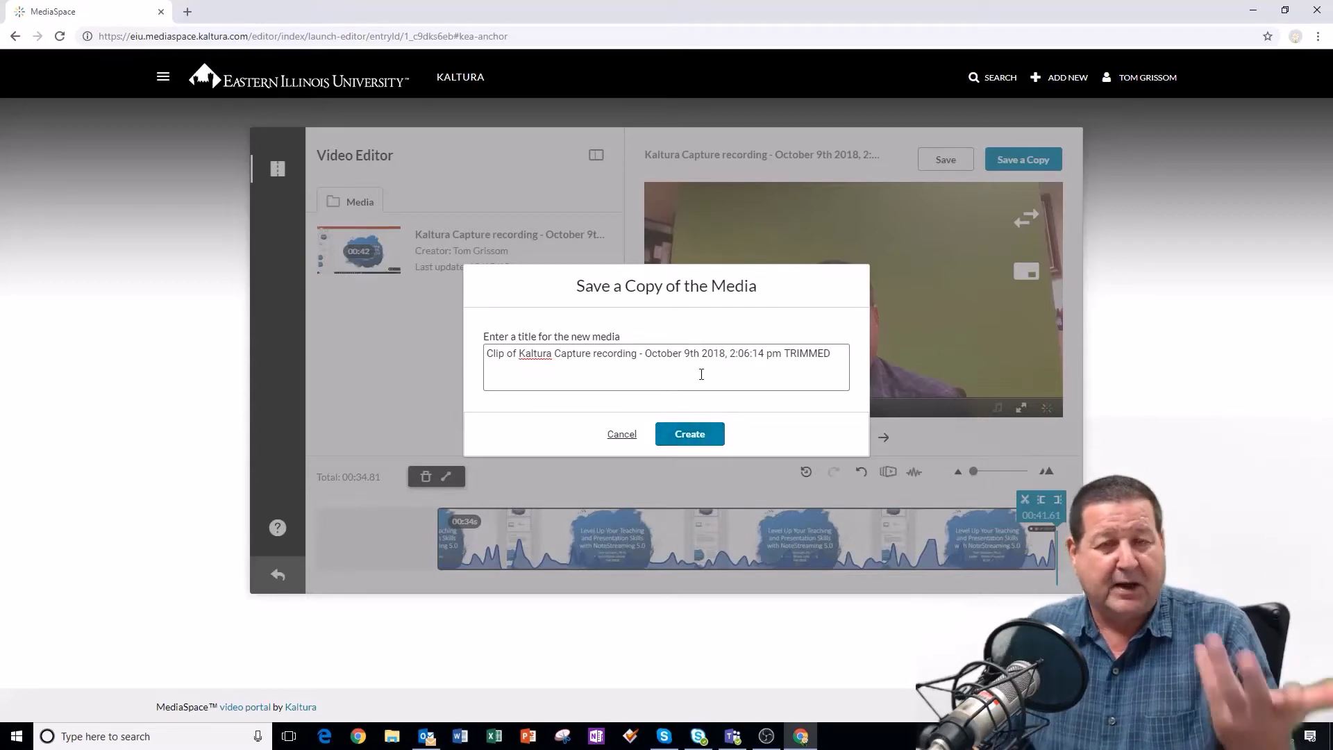
left_click(697, 439)
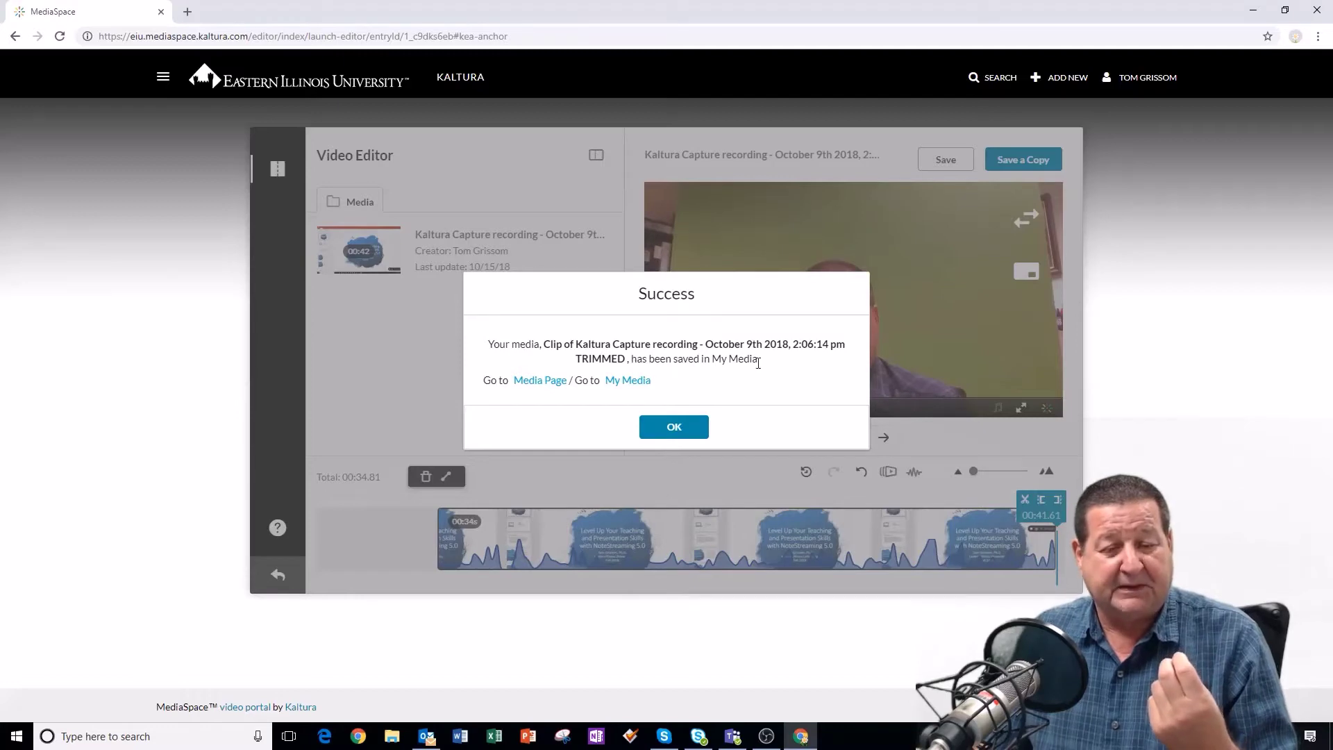
left_click(676, 428)
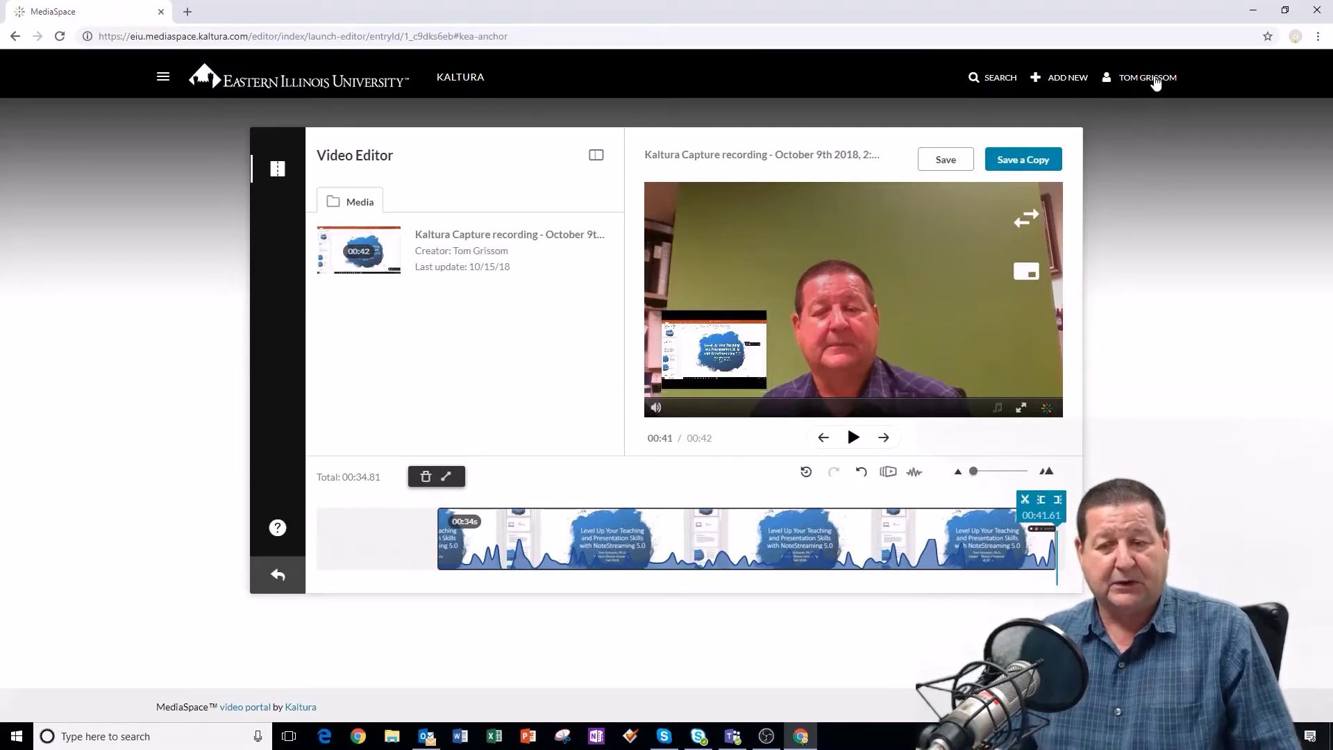
Step: Go to My Media from the account menu and find the new TRIMMED clip
left_click(1145, 82)
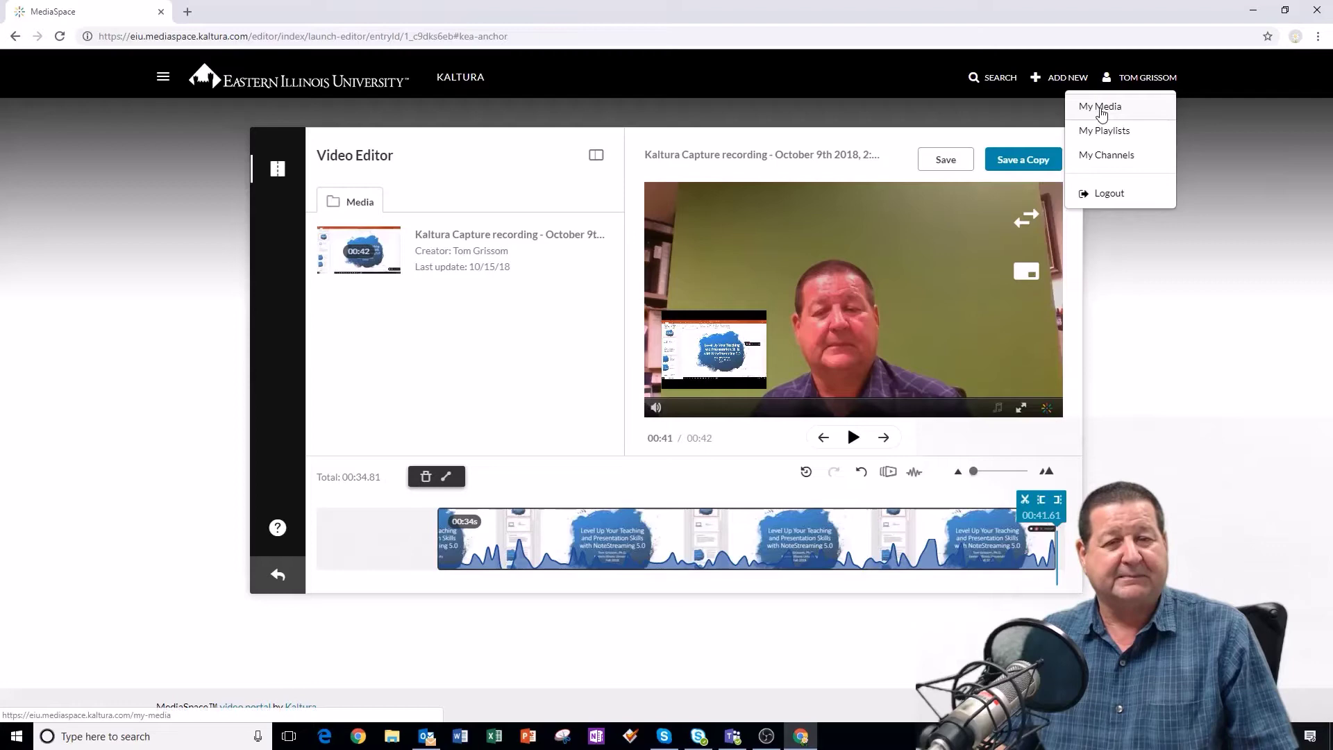
left_click(1101, 109)
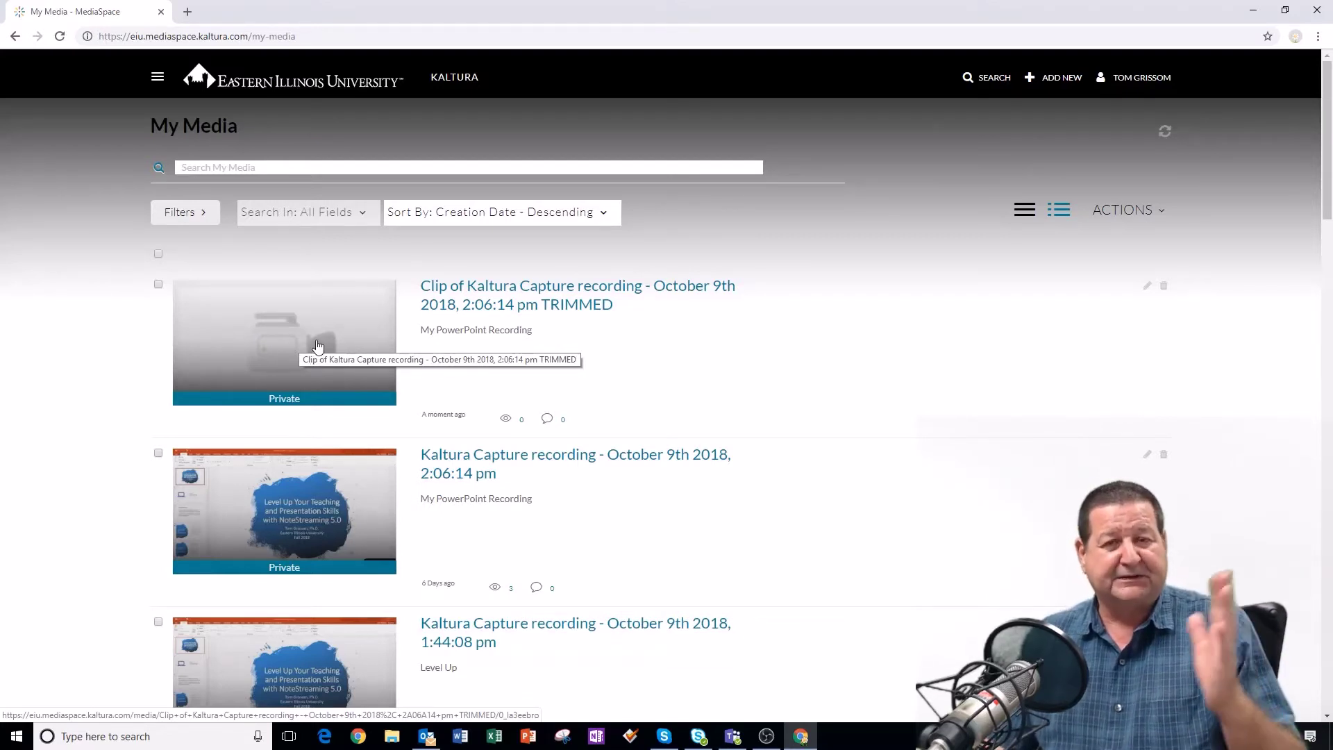
scroll(486, 448, "down", 1)
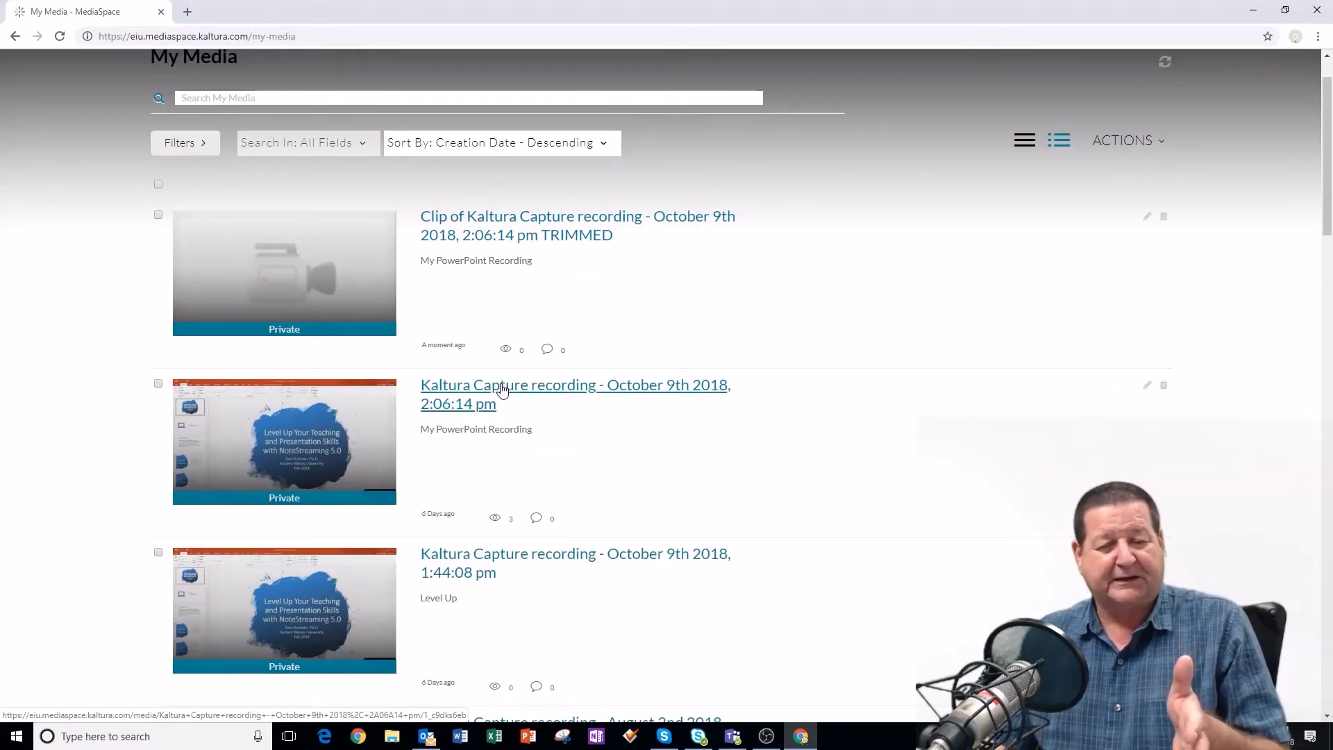
Step: Open the original 2:06:14 pm recording's page and show its Share link
left_click(502, 390)
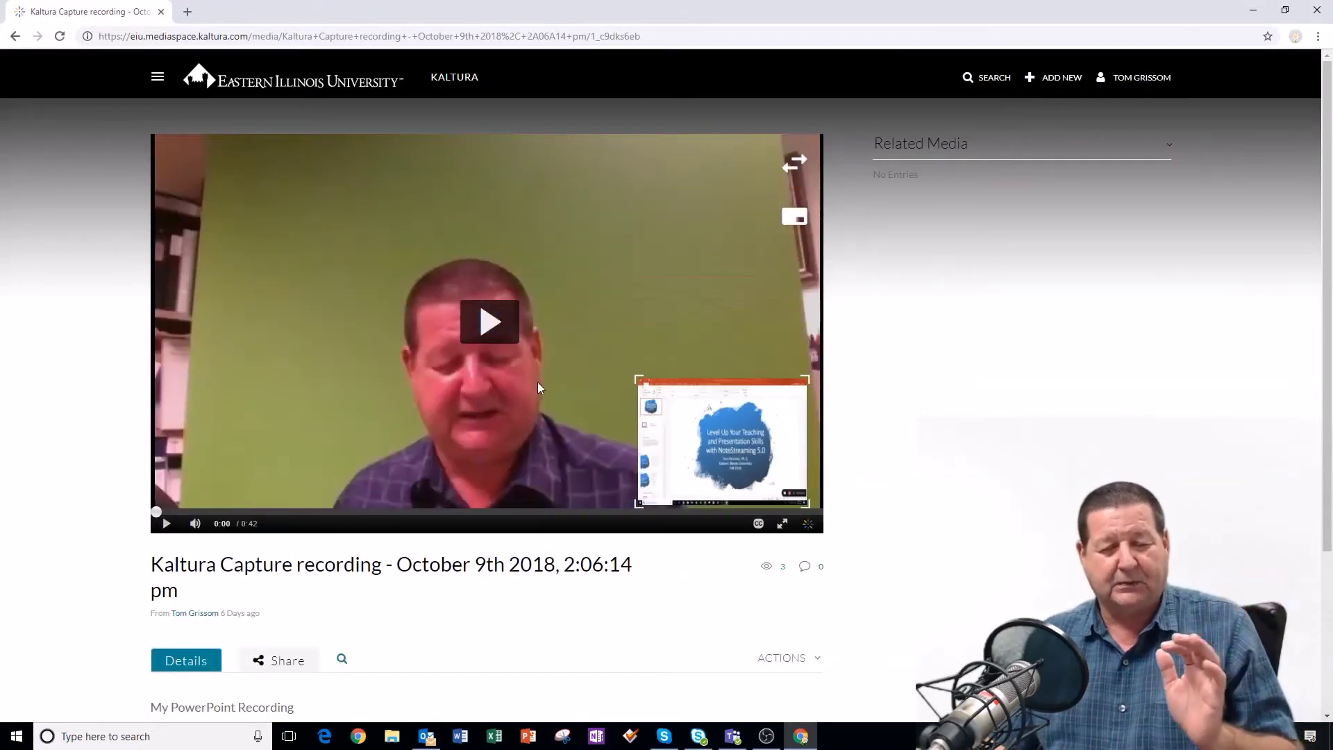
scroll(419, 382, "down", 2)
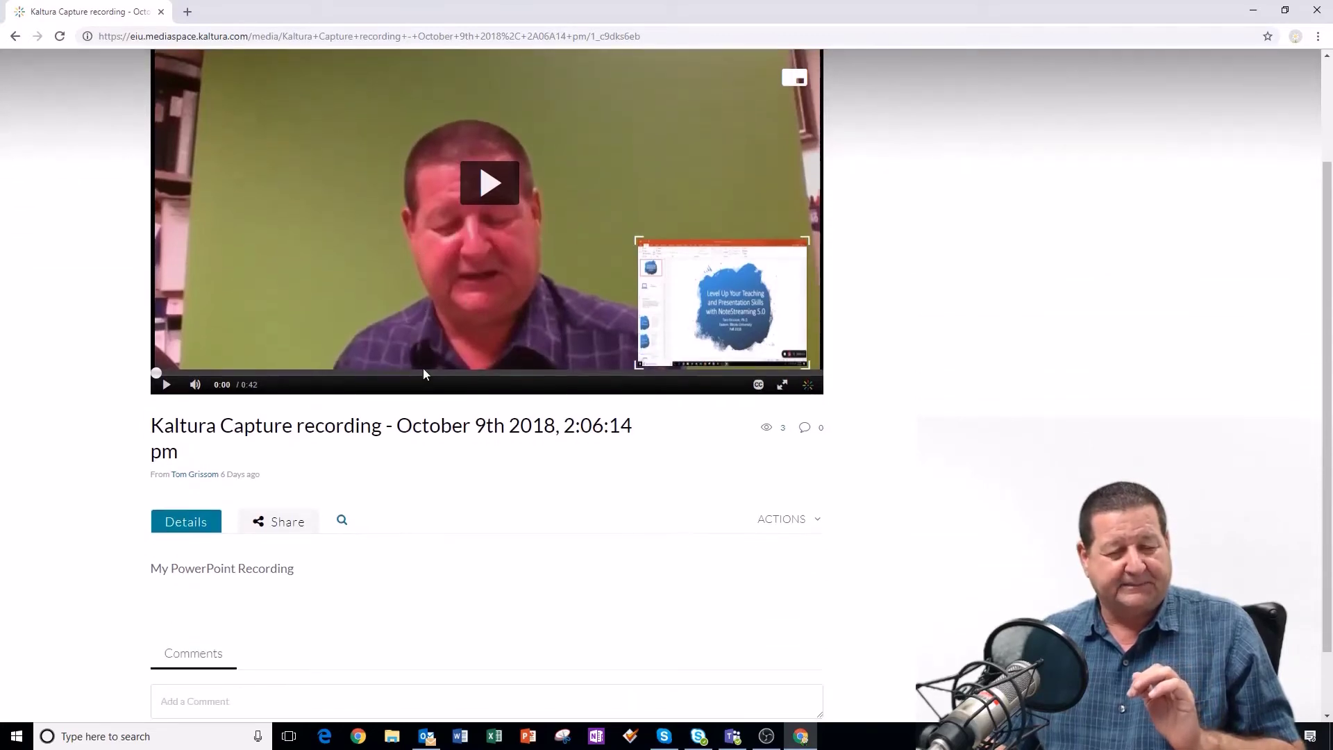
scroll(422, 368, "down", 2)
left_click(281, 447)
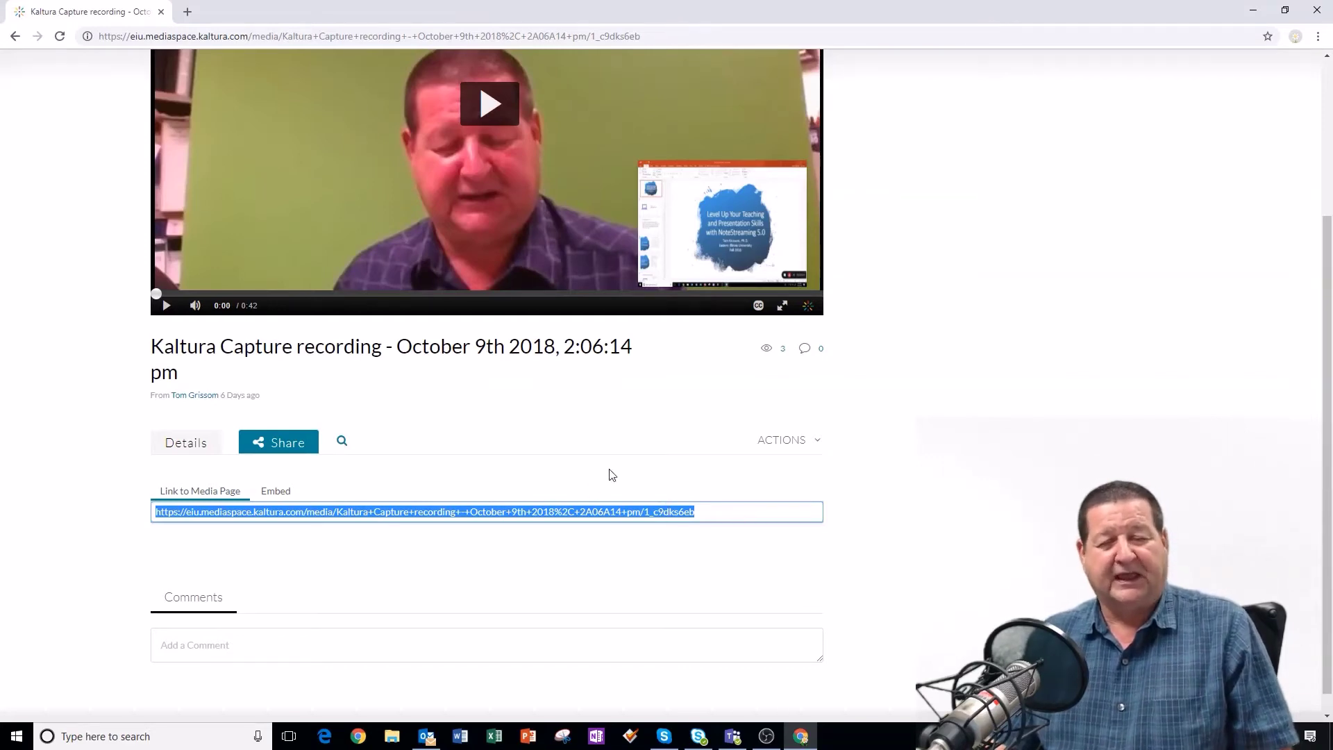
scroll(610, 468, "up", 3)
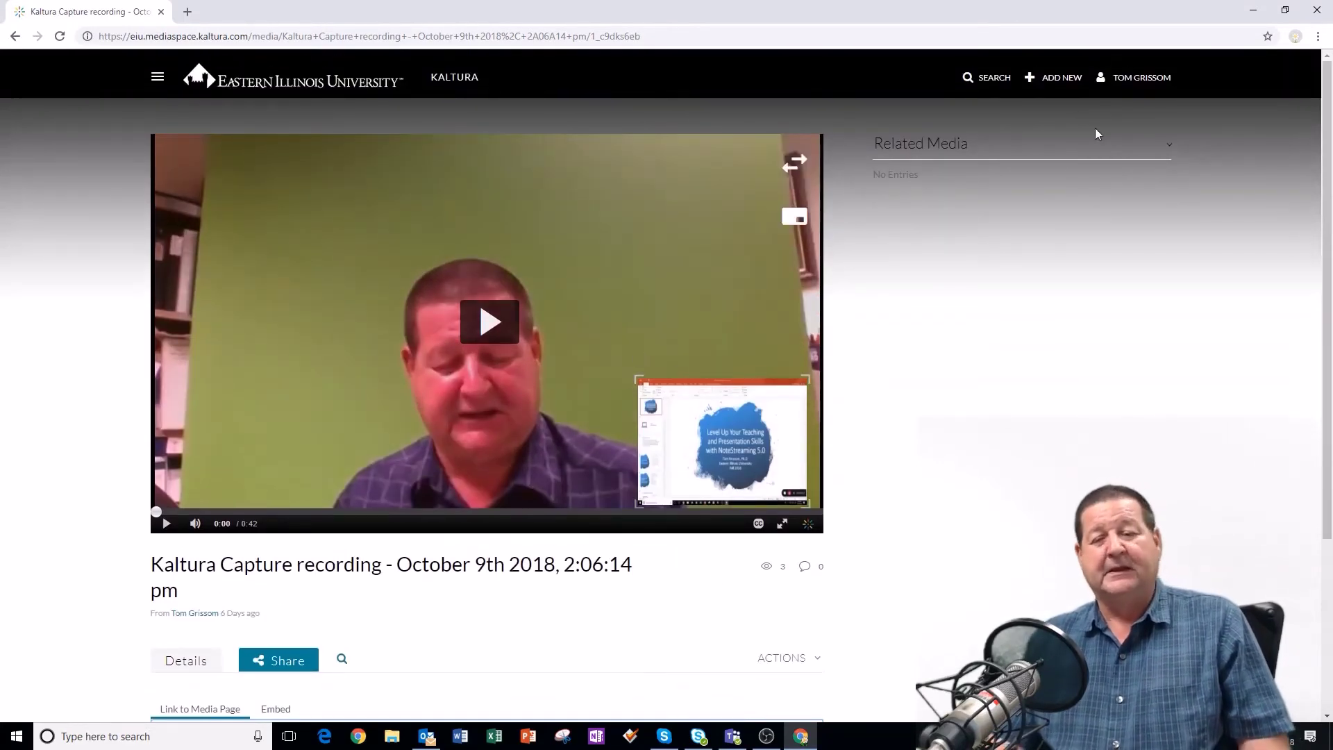
Step: Log out of MediaSpace from the account menu
left_click(1136, 82)
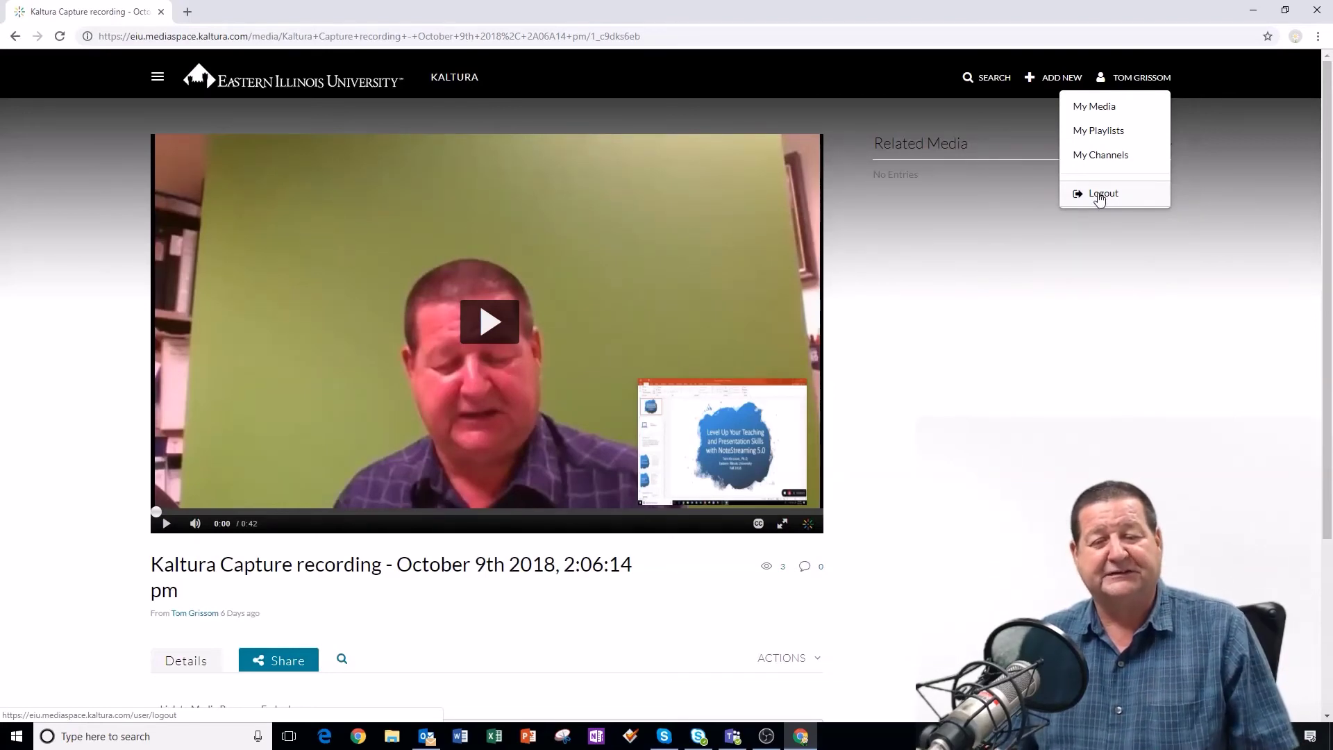
left_click(1099, 197)
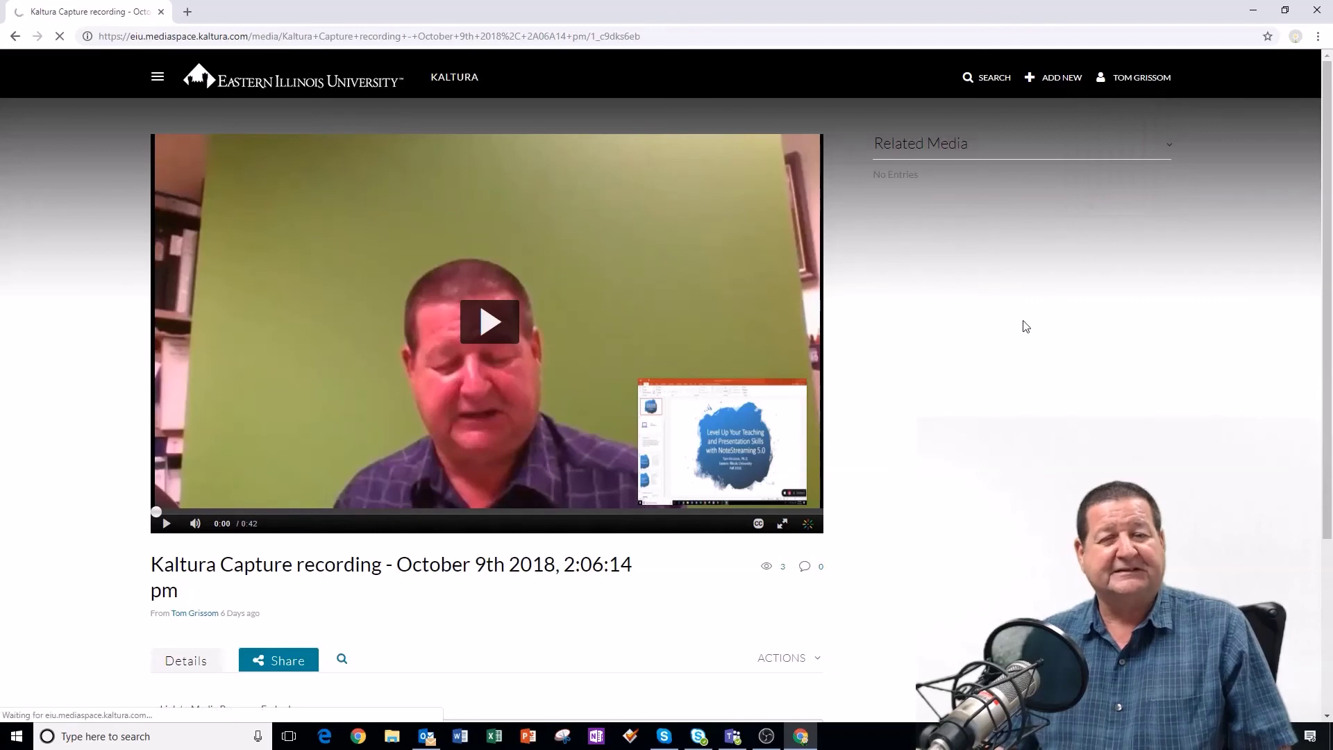